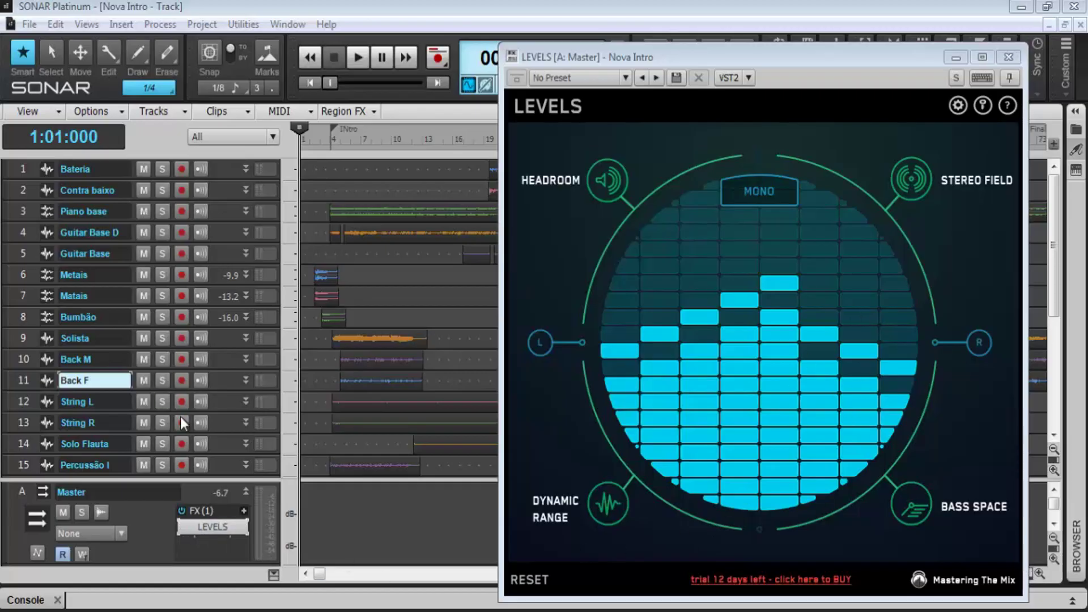
- Hide the bus pane, set the playback position near bar 25 and show the Headroom meter in LEVELS
click(273, 575)
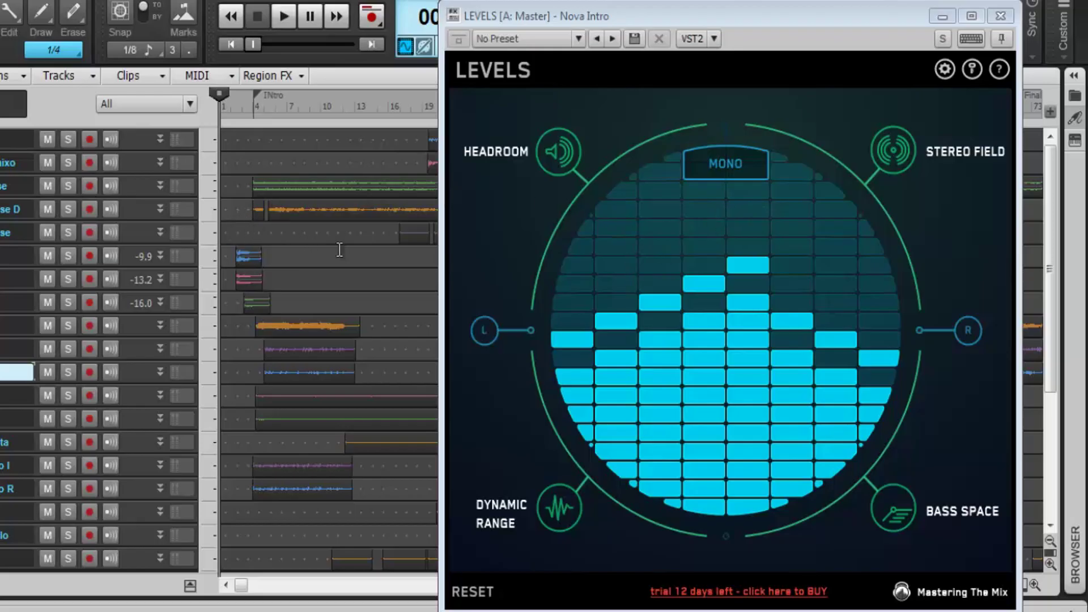
drag(590, 18, 135, 40)
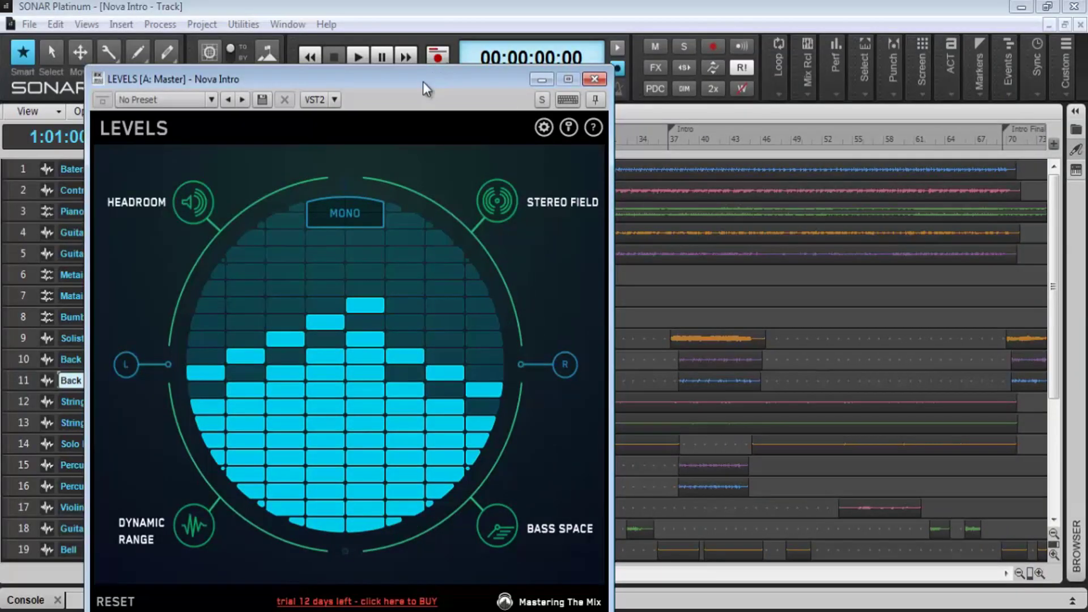
drag(423, 82, 349, 70)
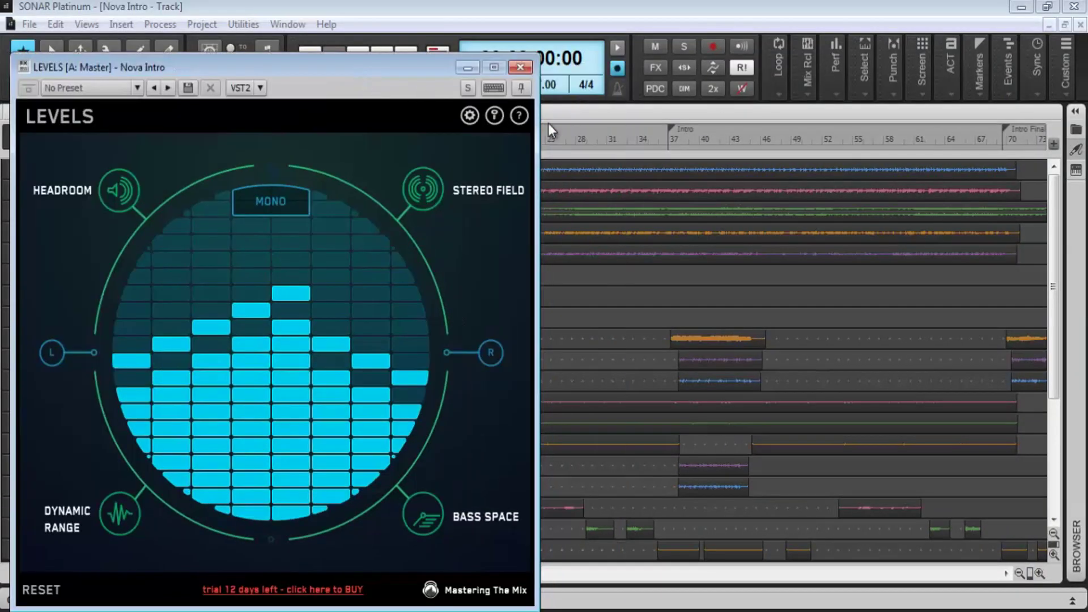
click(556, 137)
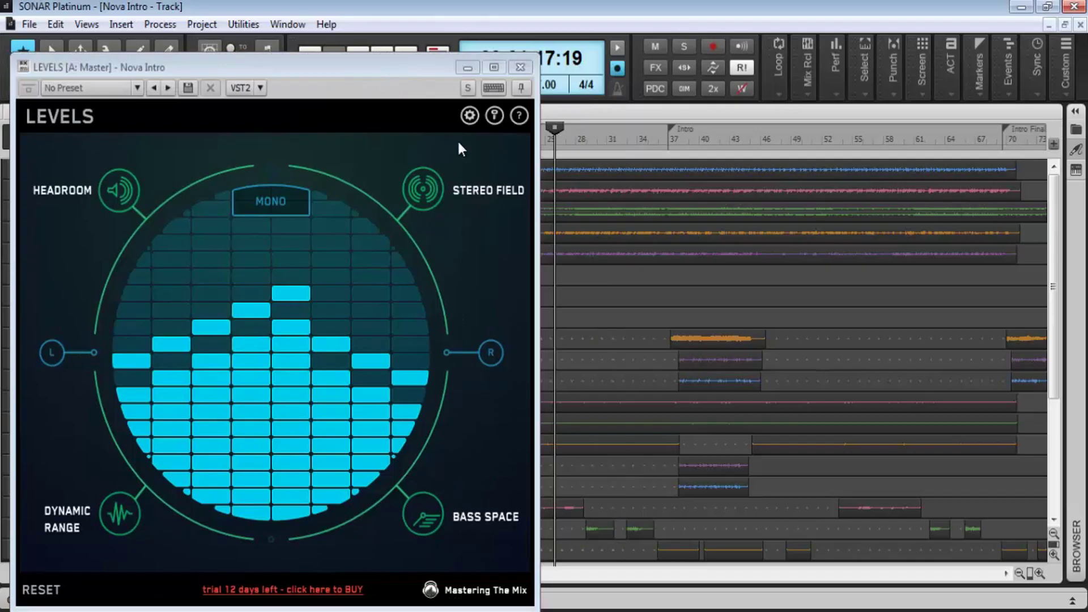
drag(342, 69, 566, 63)
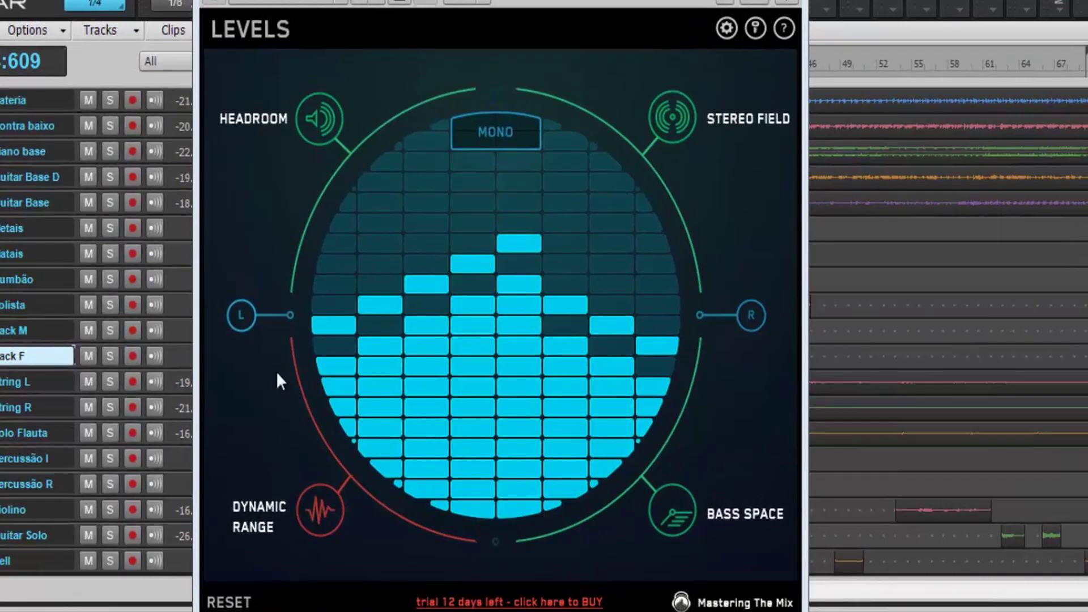
click(325, 125)
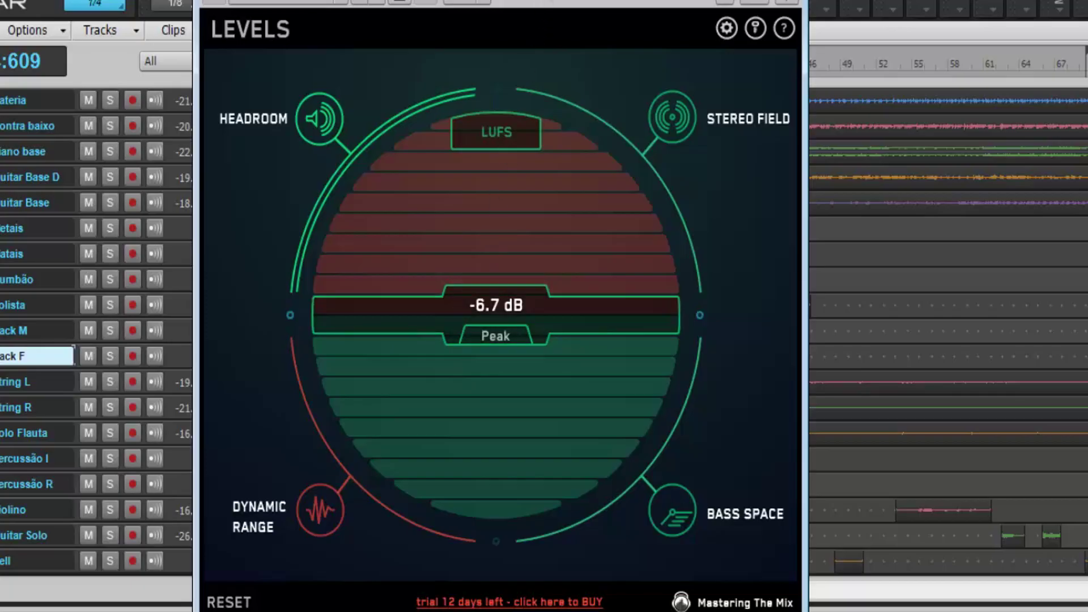
- Raise all track faders together in the console, bringing Solista to -8.8 dB, and return to LEVELS
click(6, 609)
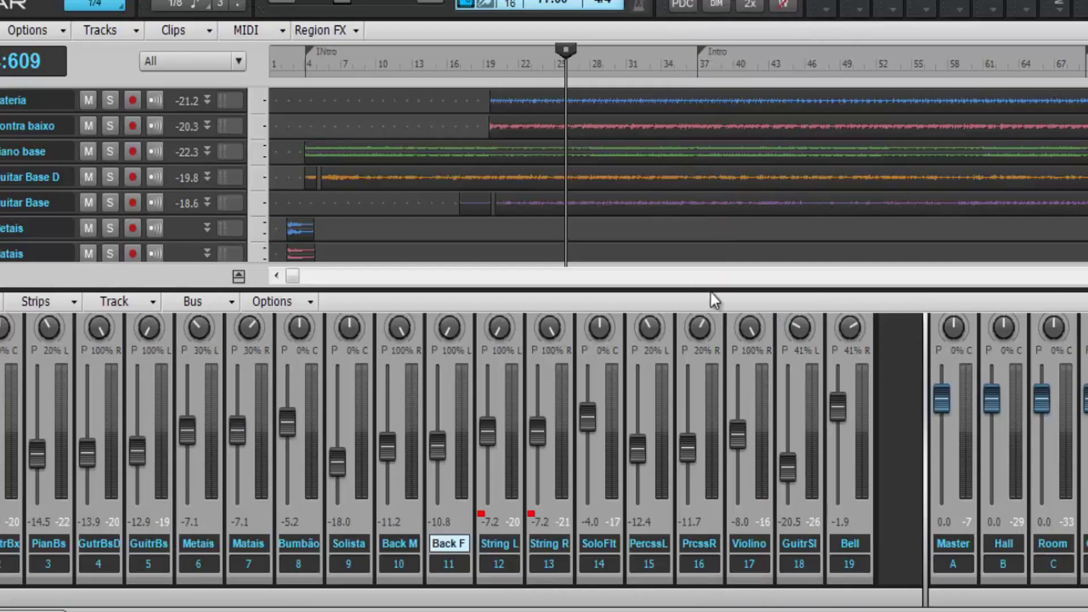
click(334, 452)
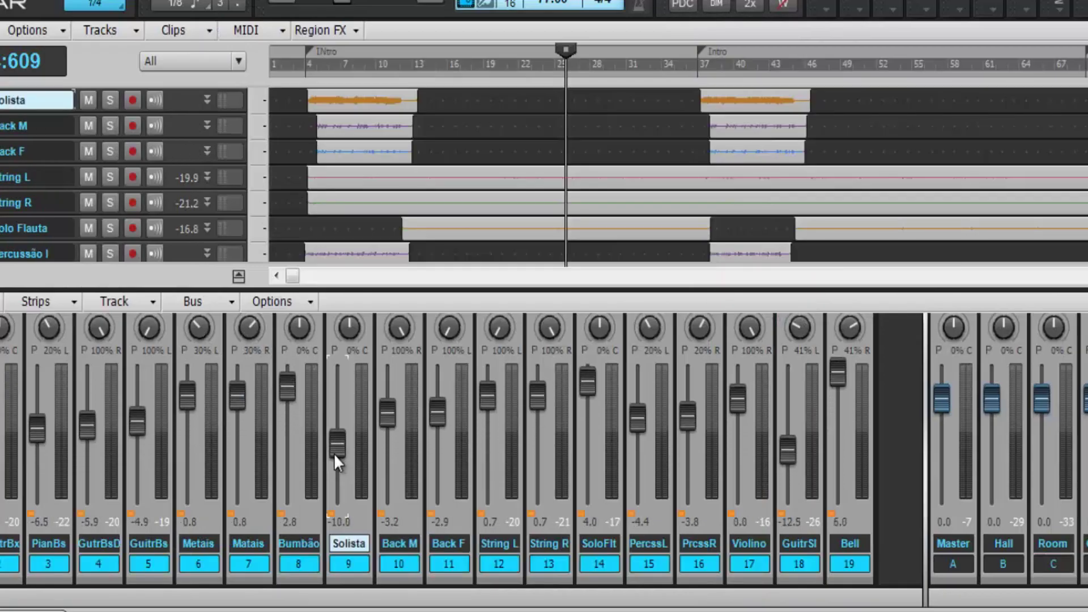
scroll(332, 451, up, 1)
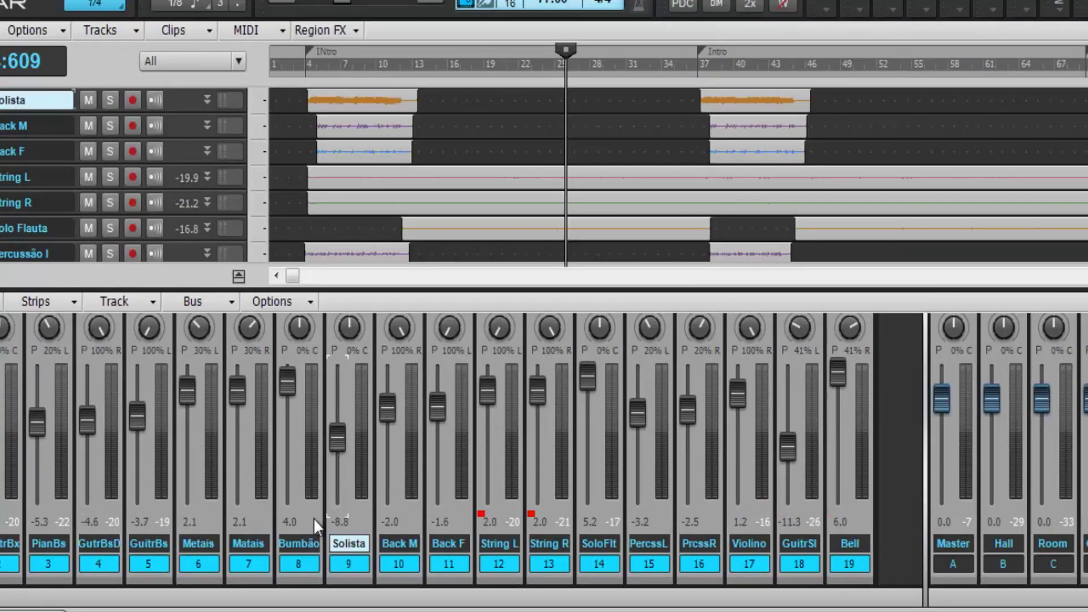
mouse_move(346, 611)
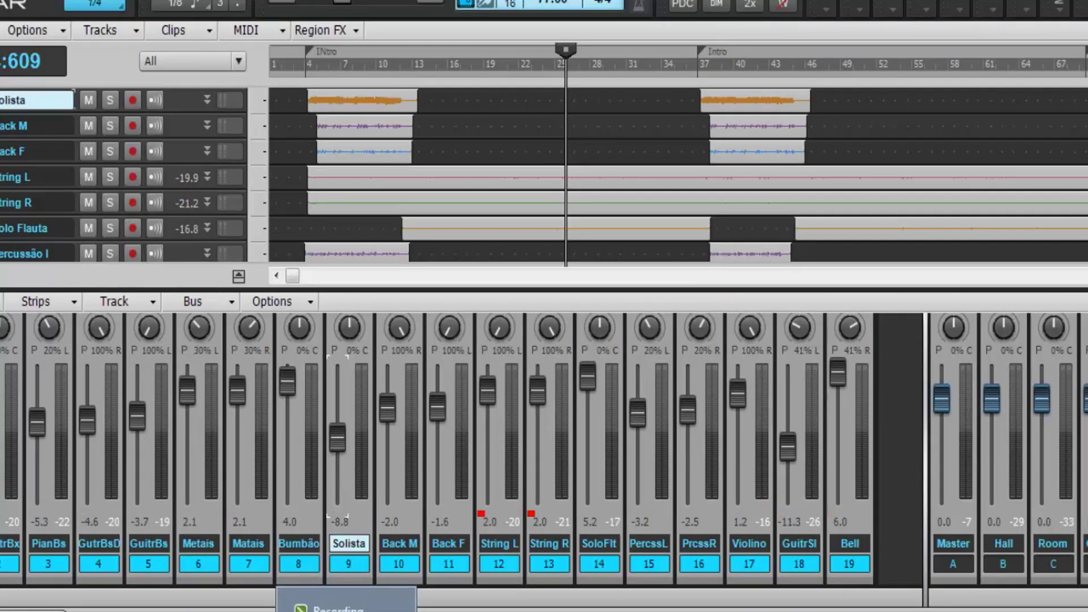
click(1, 610)
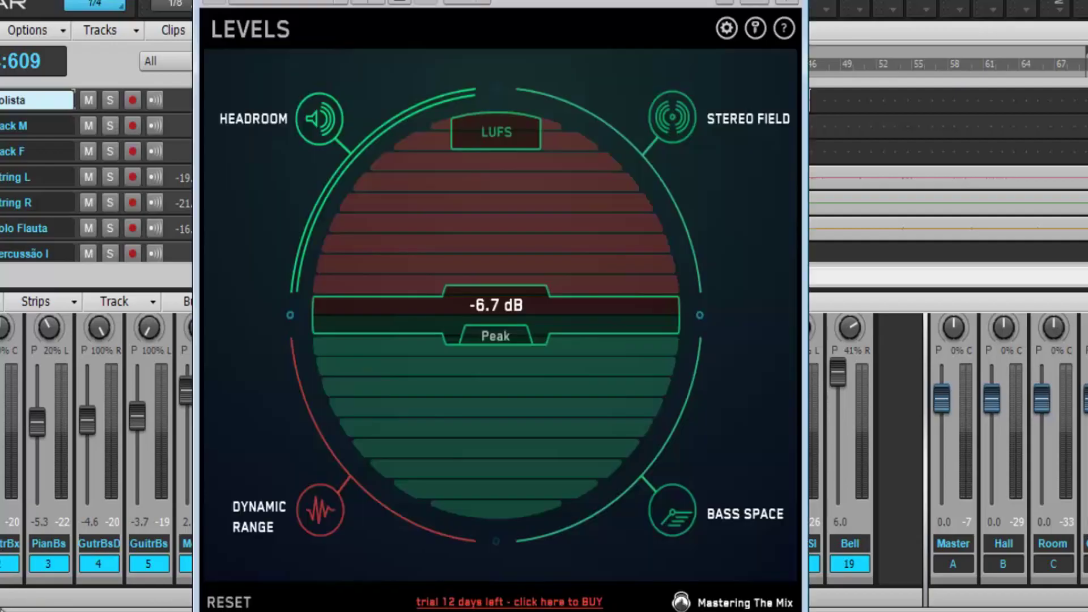
- Play the passage and read the mix's peak level on the Headroom meter
key(space)
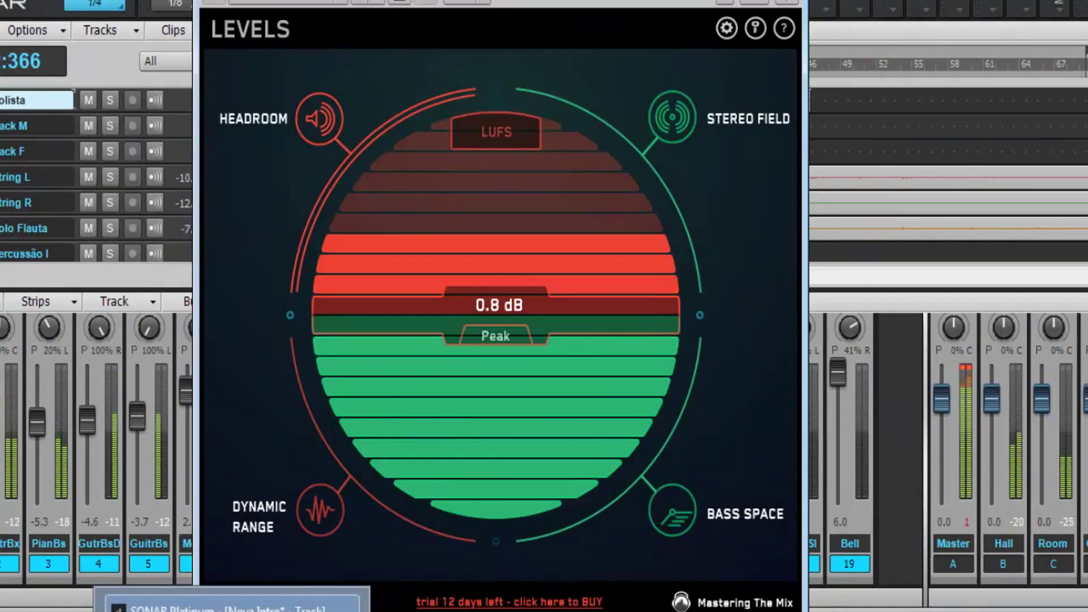
key(space)
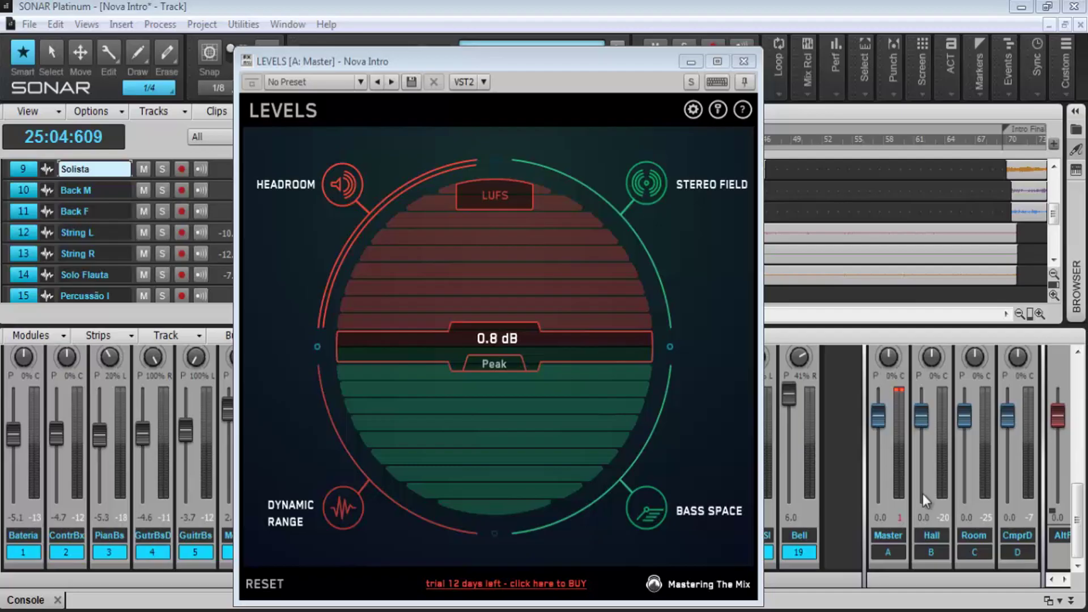
- Lower all track faders together during playback, bringing Solista to -15.8 dB, and reset the Headroom reading
drag(557, 63, 828, 91)
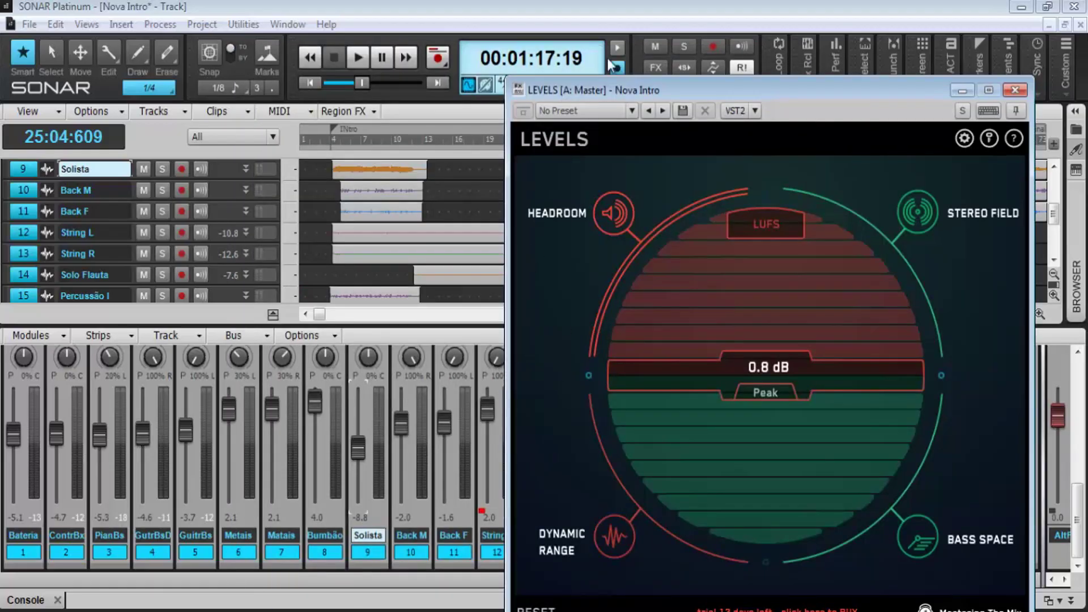
click(620, 13)
mouse_move(311, 410)
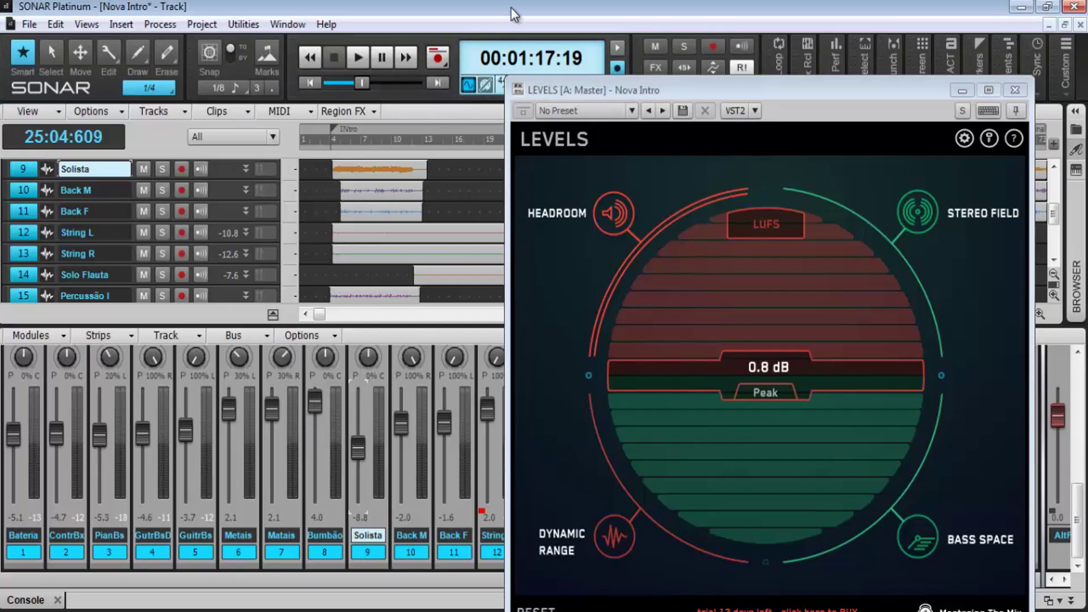
key(space)
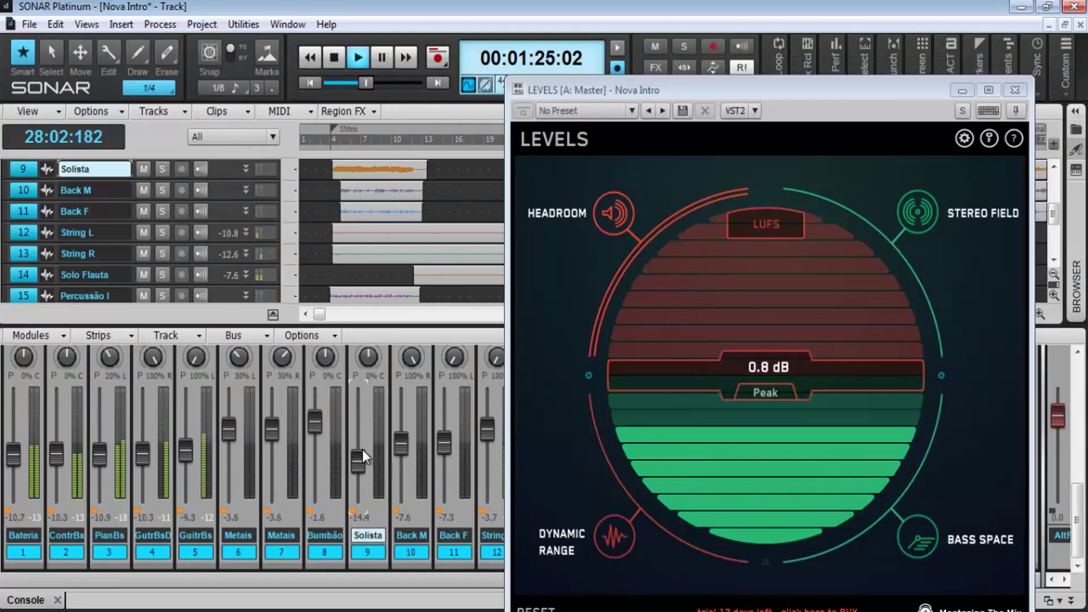
click(624, 217)
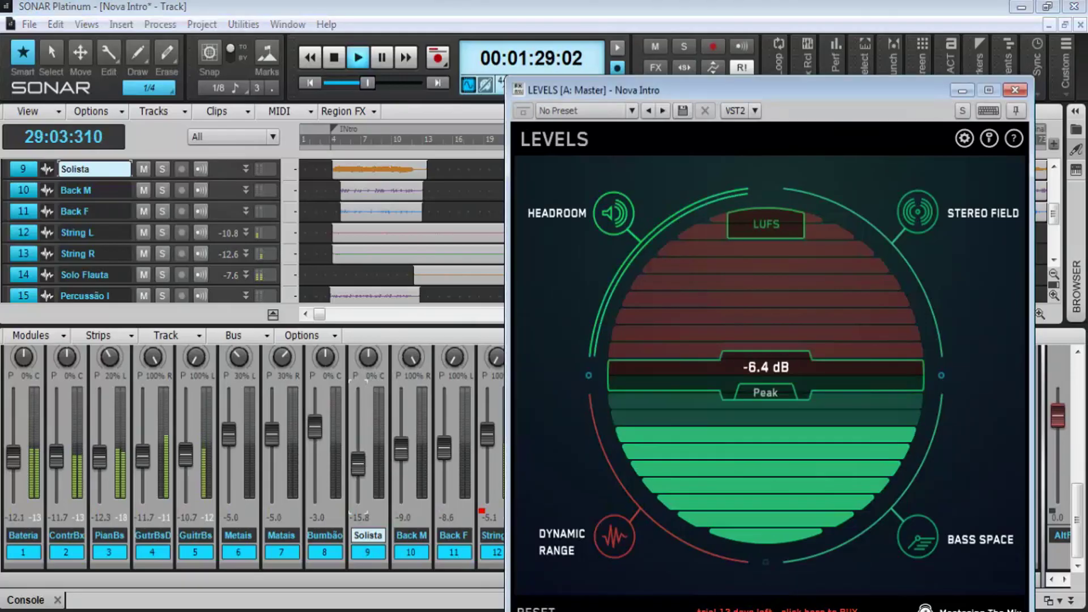
key(space)
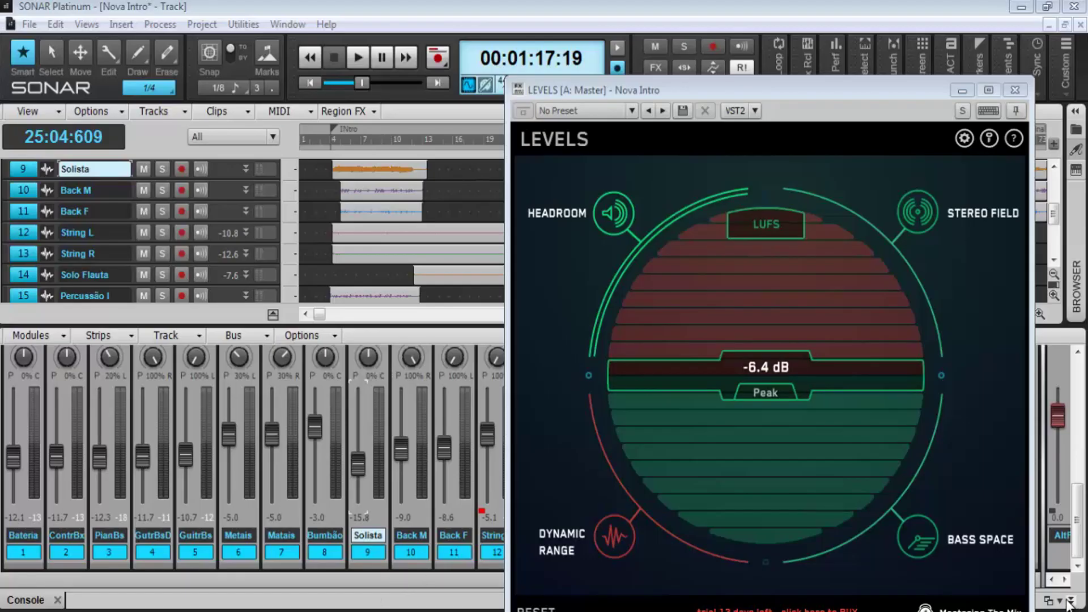
- Collapse the console, enlarge the Percussão I track and minimize the LEVELS window
click(1071, 600)
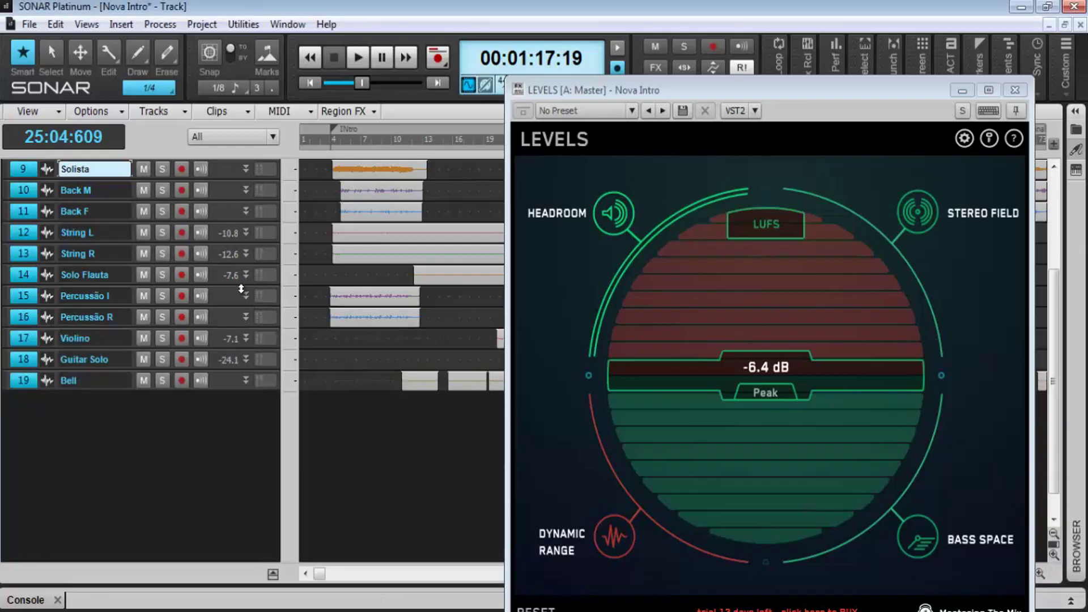
drag(245, 307, 245, 425)
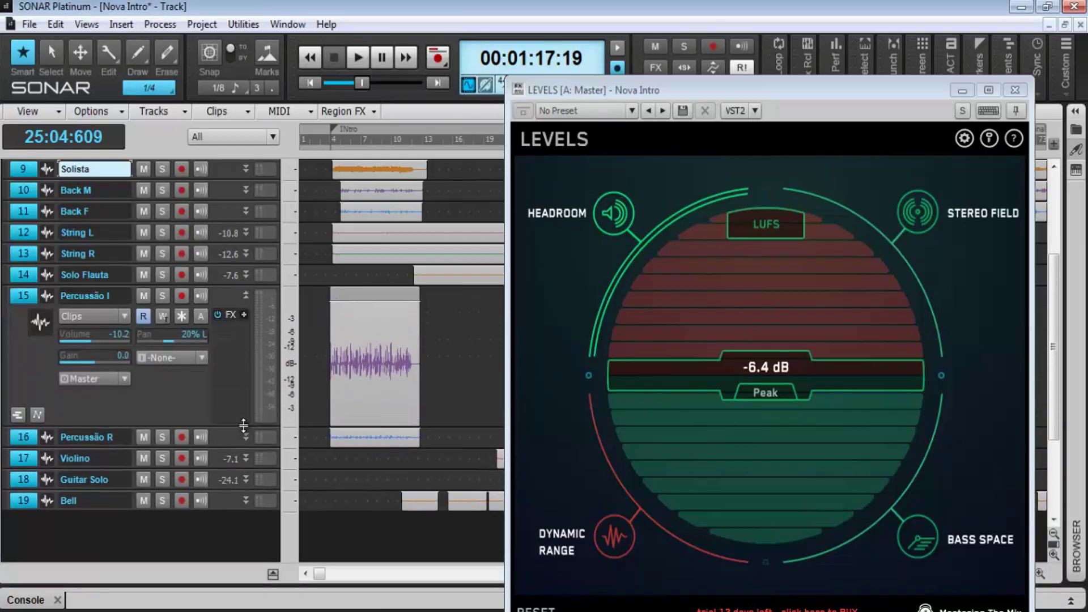
drag(380, 125, 381, 142)
click(962, 91)
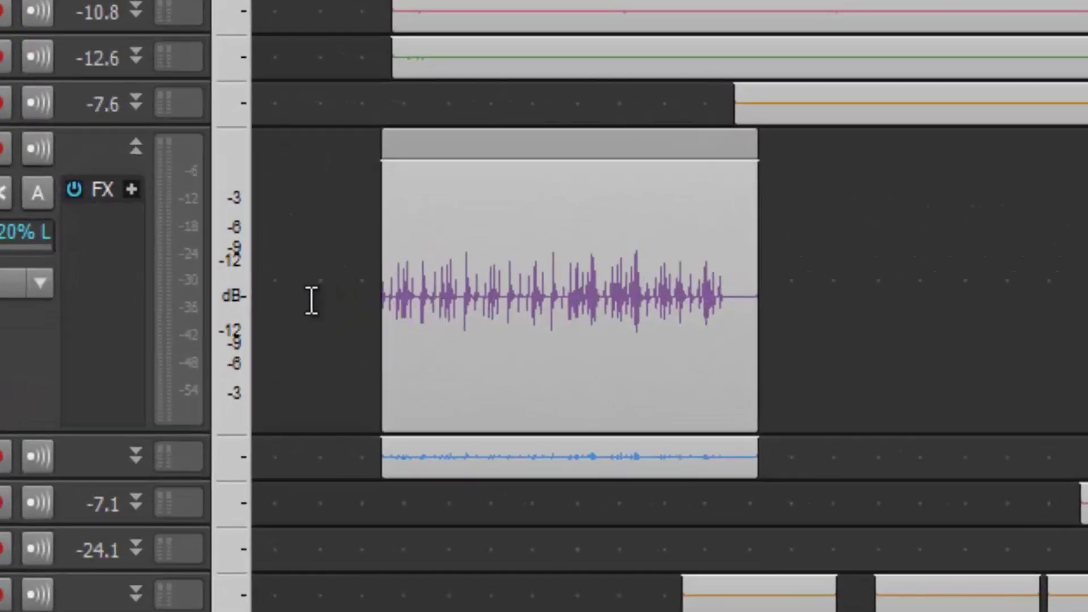
- Magnify the Percussão I clip's waveform in time and amplitude to examine its individual peaks
drag(238, 296, 235, 185)
key(ctrl+Right)
key(ctrl+Right)
key(ctrl+Right)
key(ctrl+Right)
key(ctrl+Right)
key(ctrl+Right)
key(ctrl+Right)
key(ctrl+Right)
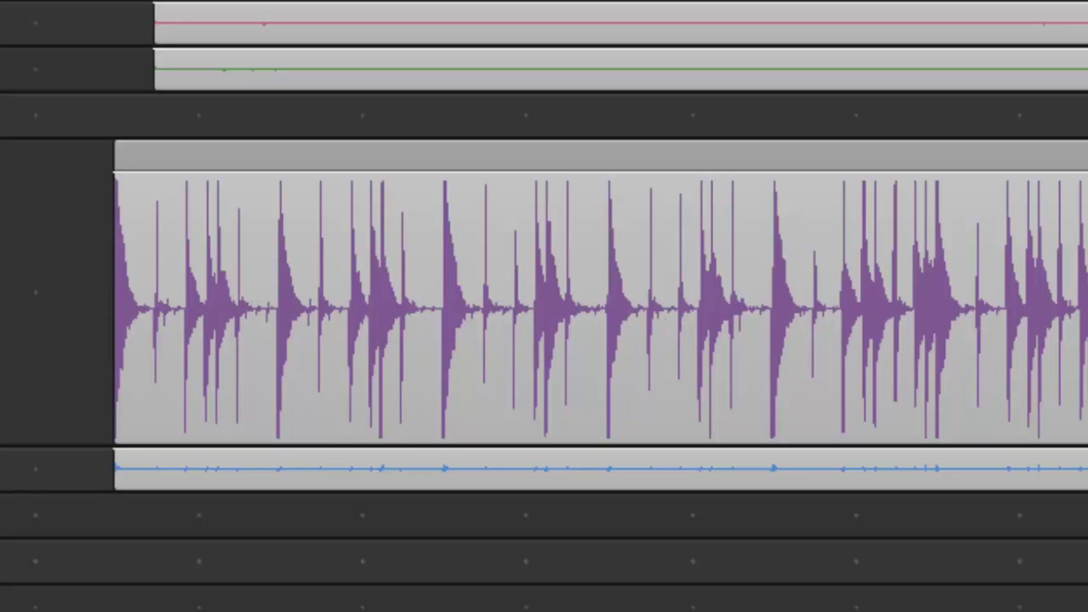
- Vary the amplitude magnification of the Percussão I waveform to examine the quiet signal between hits
key(ctrl+alt+Up)
key(ctrl+alt+Up)
key(ctrl+alt+Up)
key(ctrl+alt+Up)
key(ctrl+alt+Up)
key(ctrl+alt+Up)
key(ctrl+alt+Up)
key(ctrl+alt+Up)
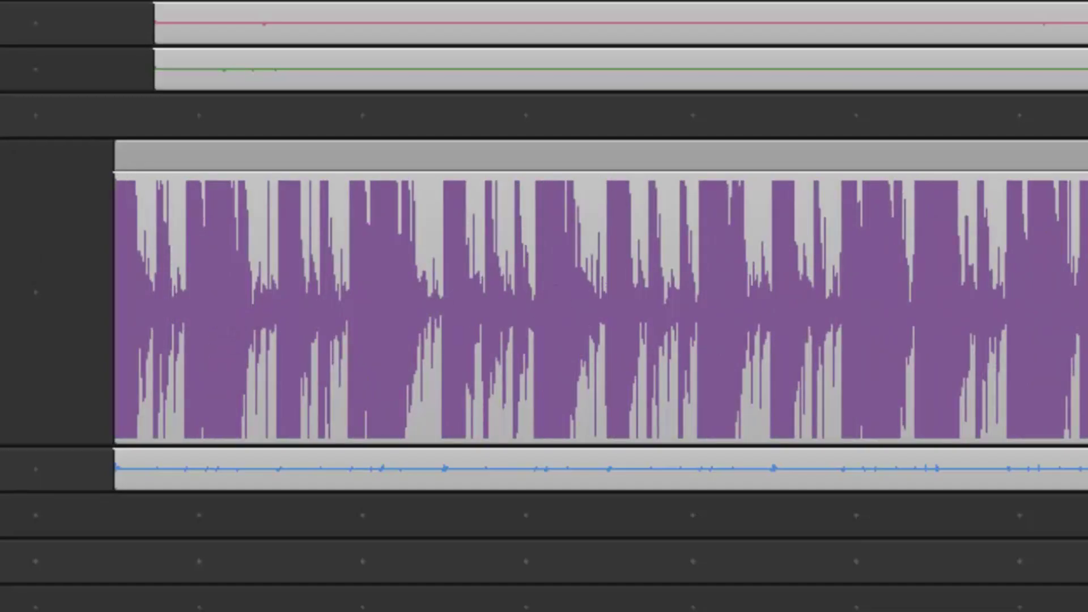
key(ctrl+alt+Down)
key(ctrl+alt+Down)
key(ctrl+alt+Down)
key(ctrl+alt+Down)
key(ctrl+alt+Down)
key(ctrl+alt+Down)
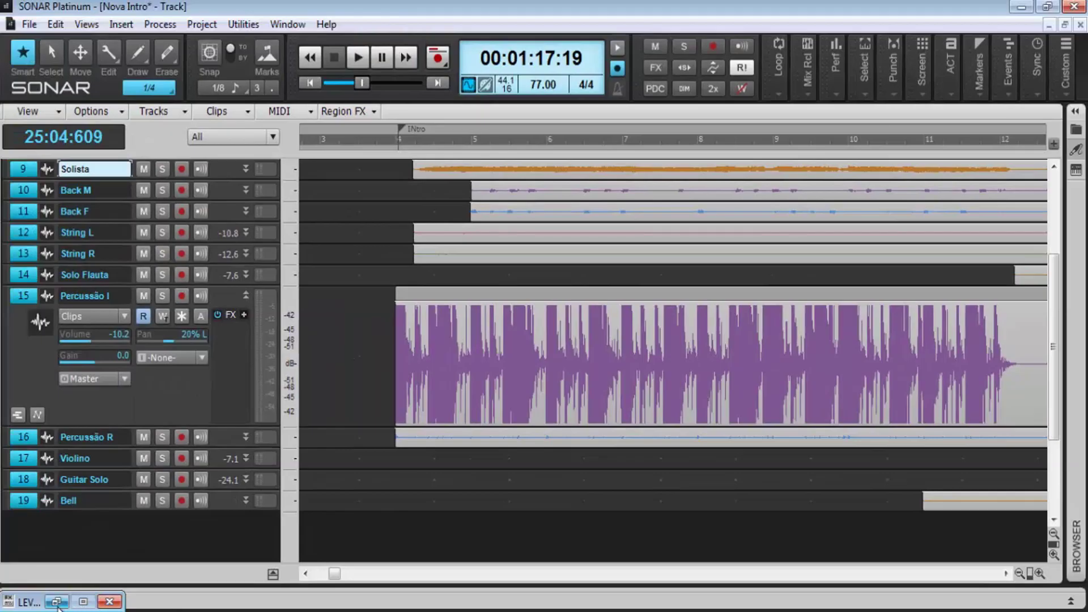
- Restore LEVELS, switch the Headroom meter to LUFS and play the passage to read its loudness
click(57, 602)
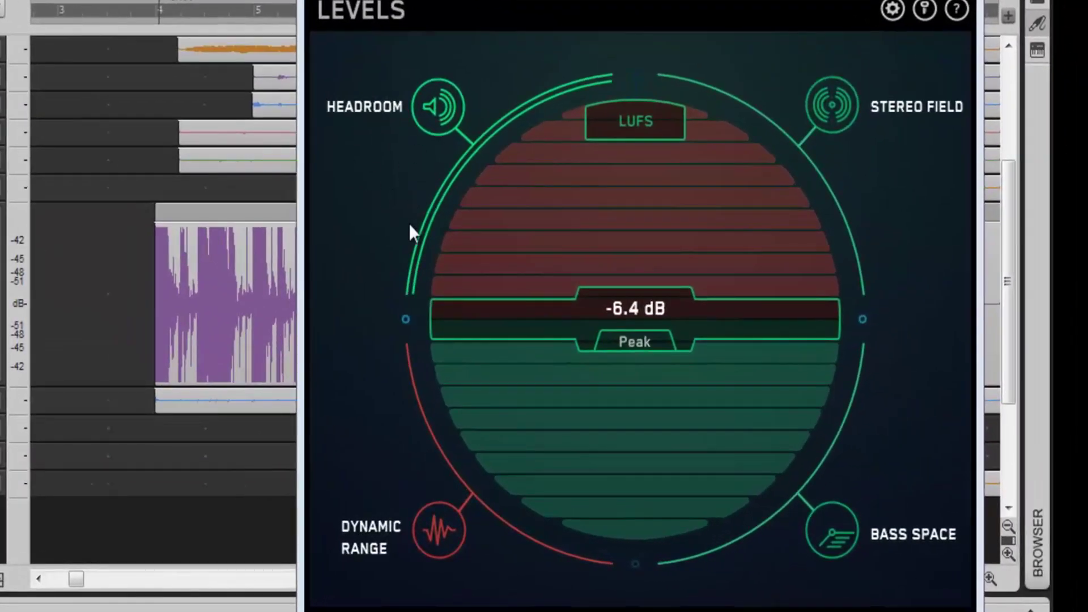
click(629, 128)
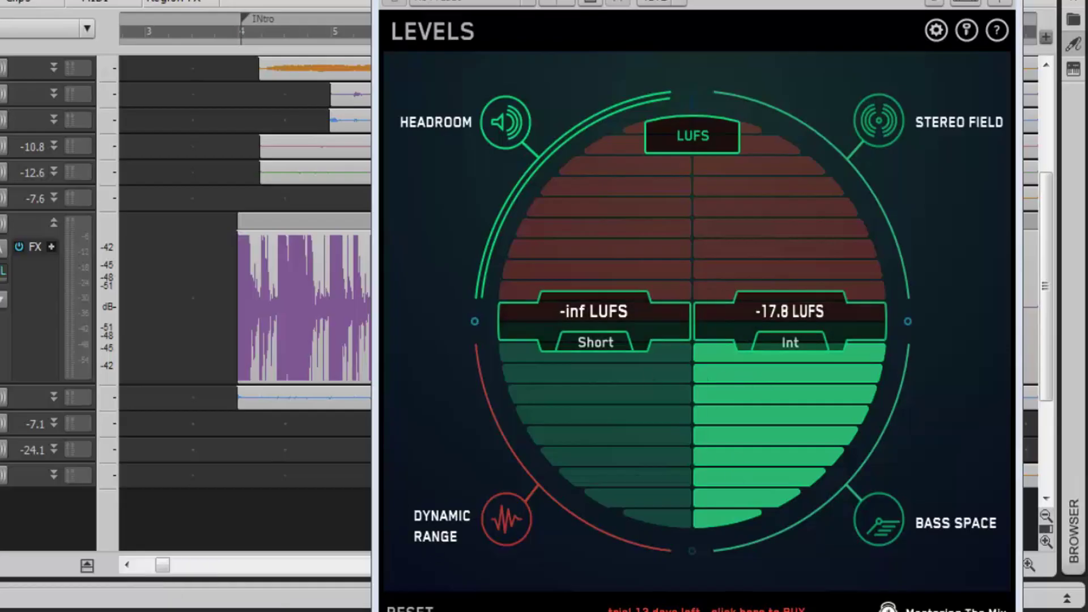
key(space)
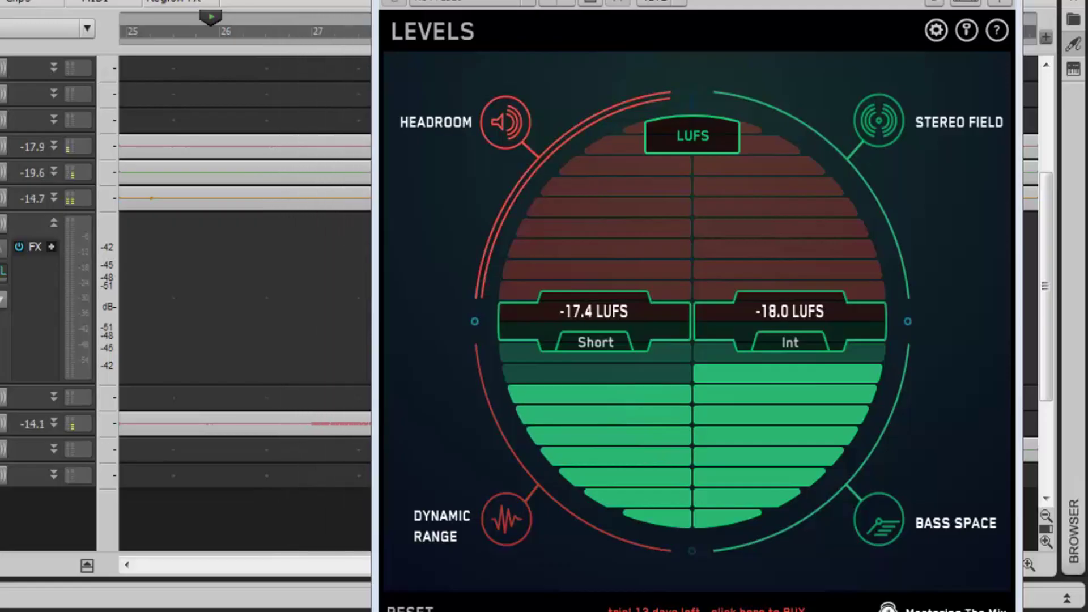
key(space)
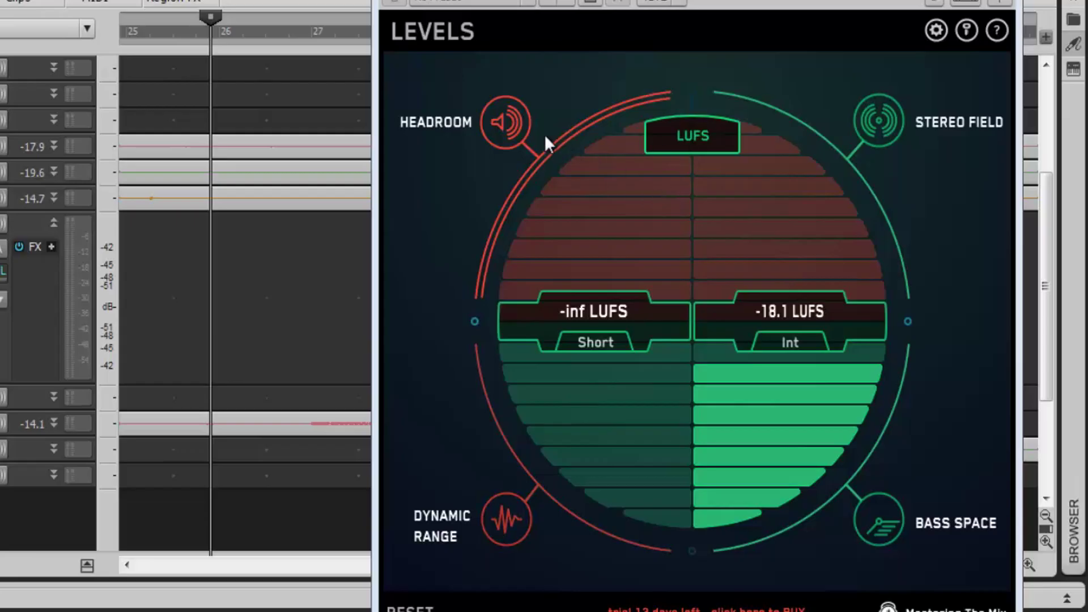
- Reset the Headroom readings and replay the passage to measure short-term and integrated LUFS
click(516, 124)
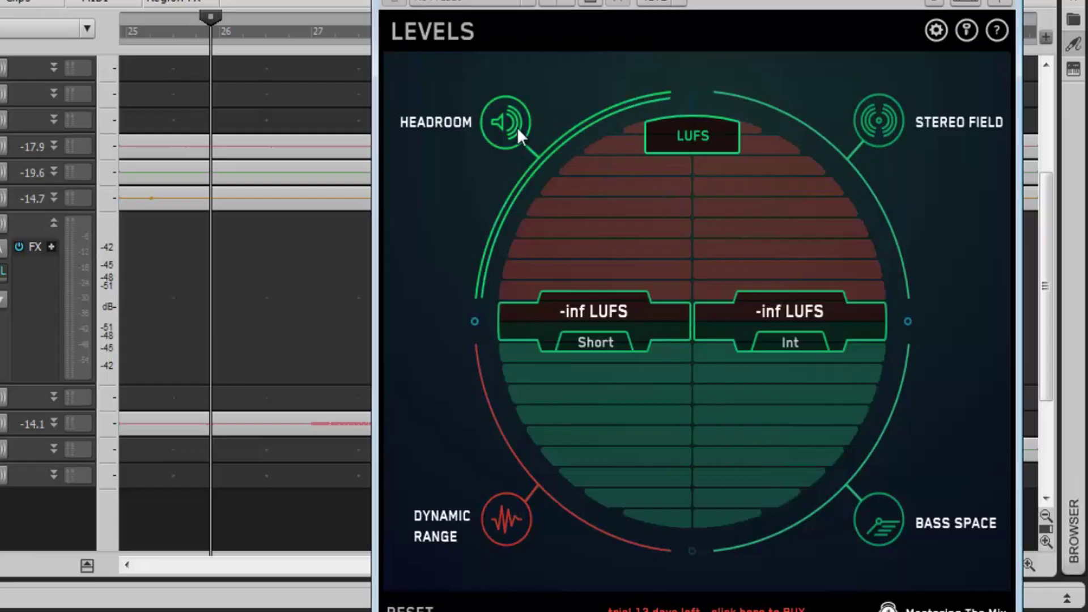
key(space)
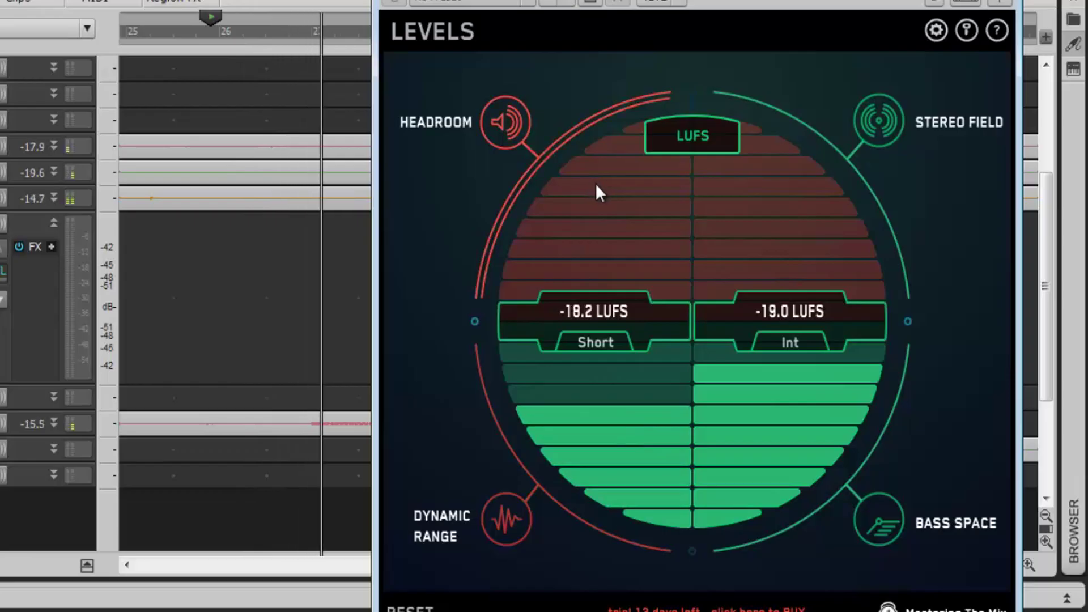
key(space)
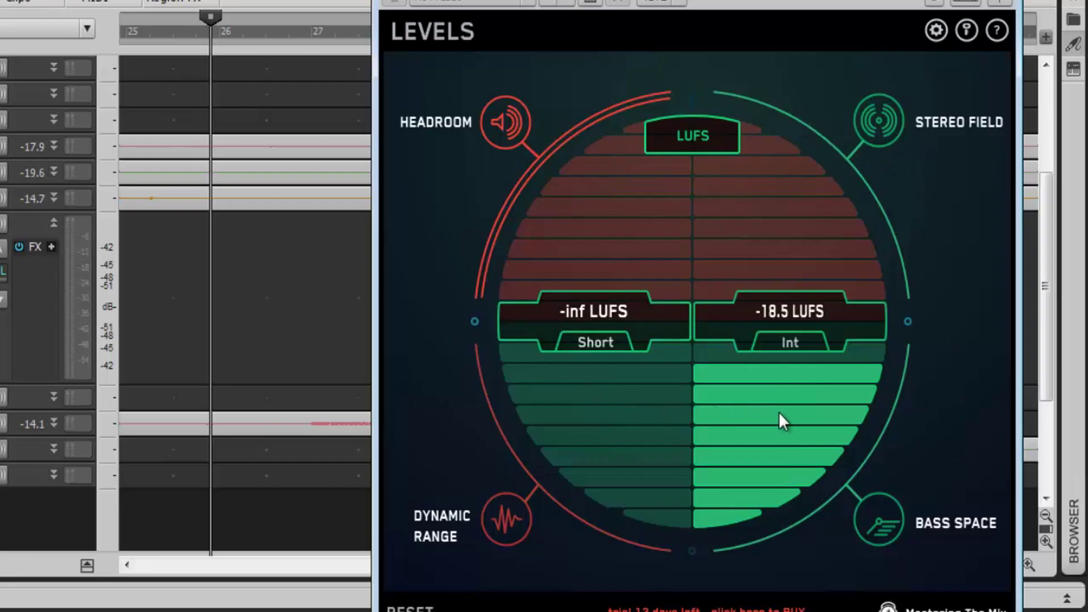
- Examine the mixing presets, mastering presets and threshold values in the LEVELS settings
click(936, 31)
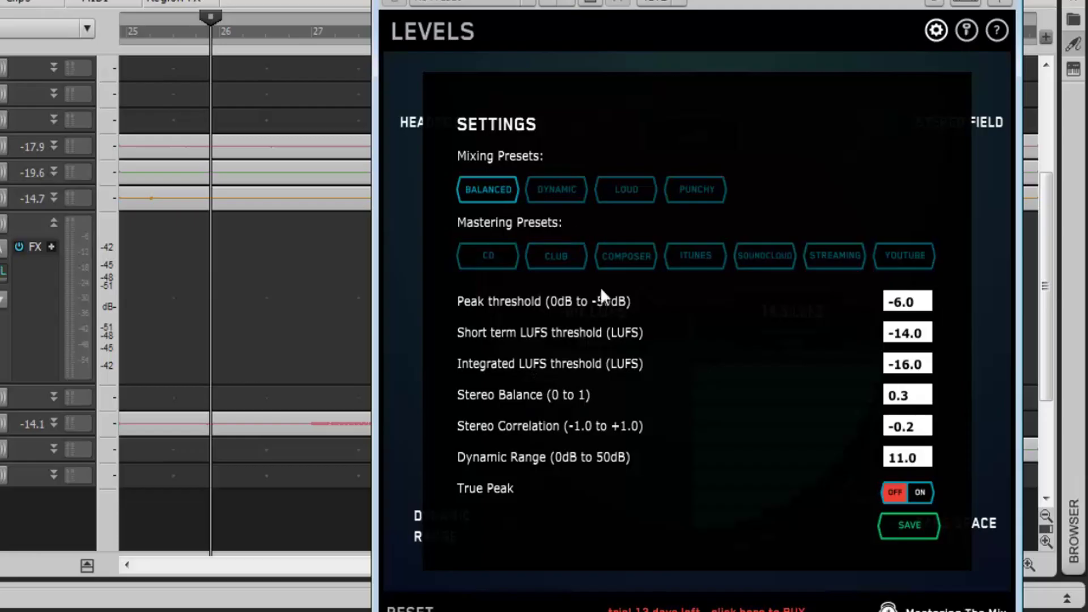
click(940, 33)
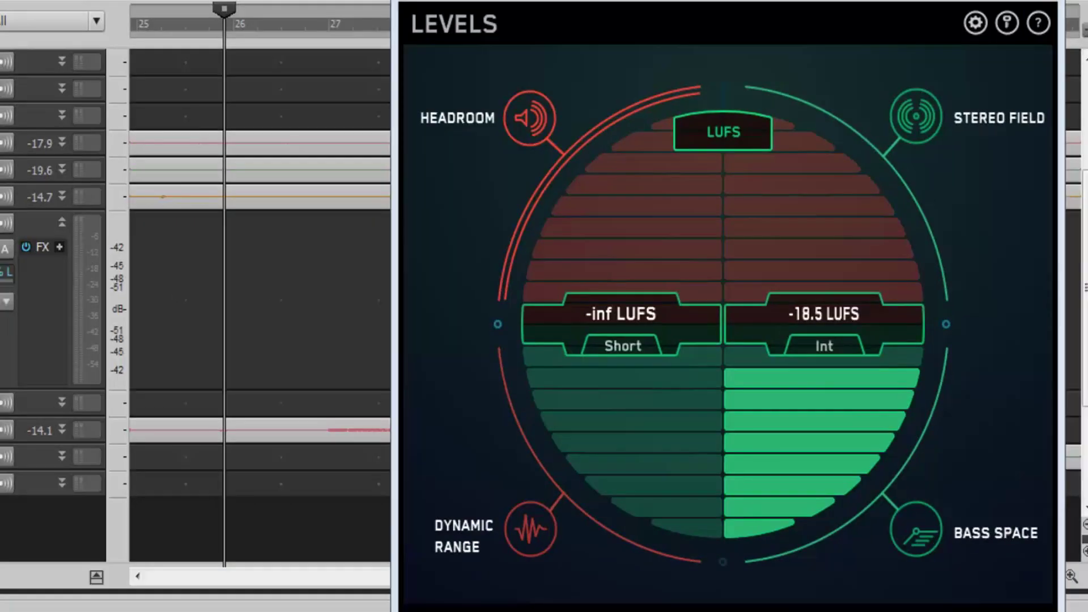
- Switch LEVELS to the Stereo Field display and bring back the console
click(938, 116)
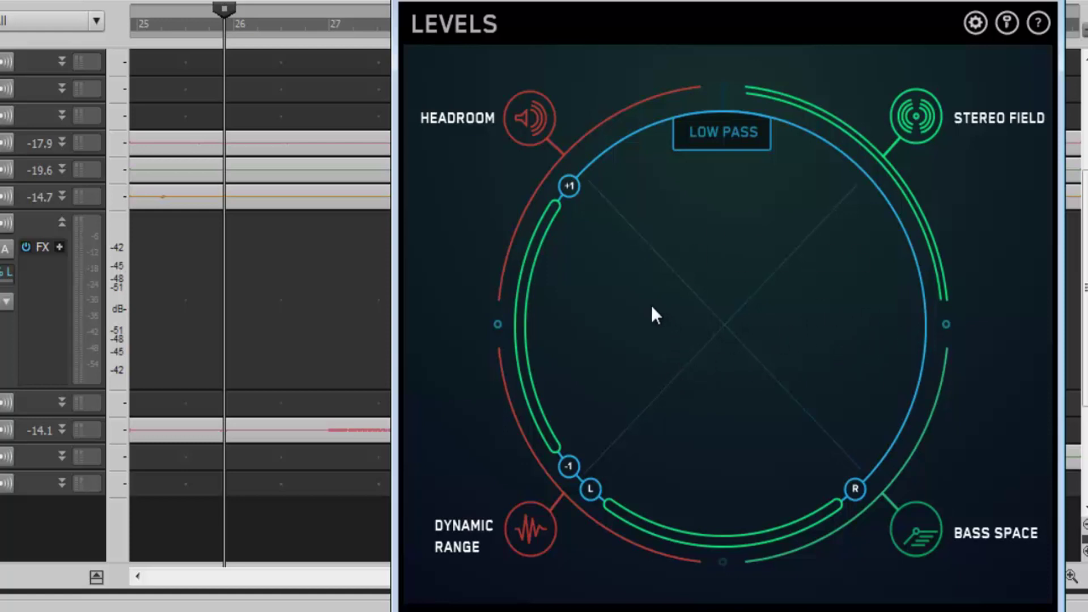
click(95, 576)
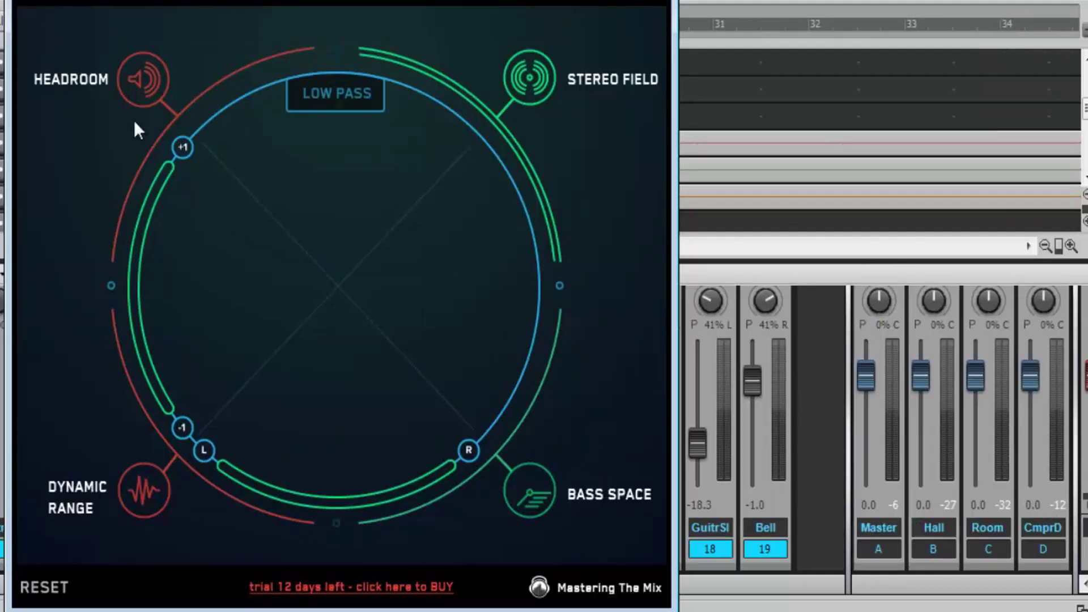
- Enlarge the console, set the Master bus to mono and play the passage to check its stereo field
click(874, 255)
drag(873, 246, 894, 0)
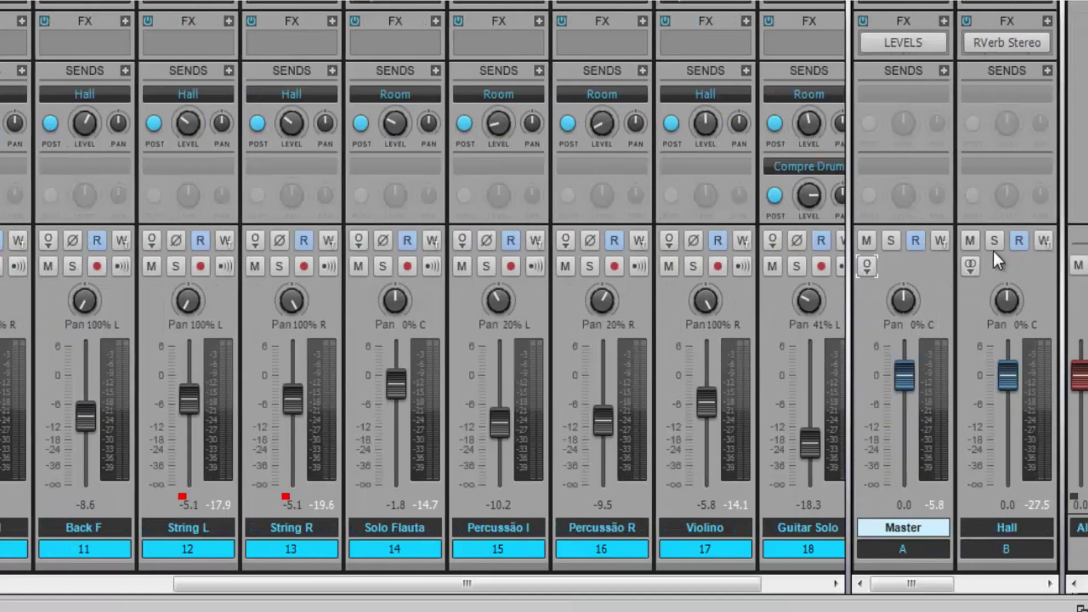
click(862, 267)
click(862, 267)
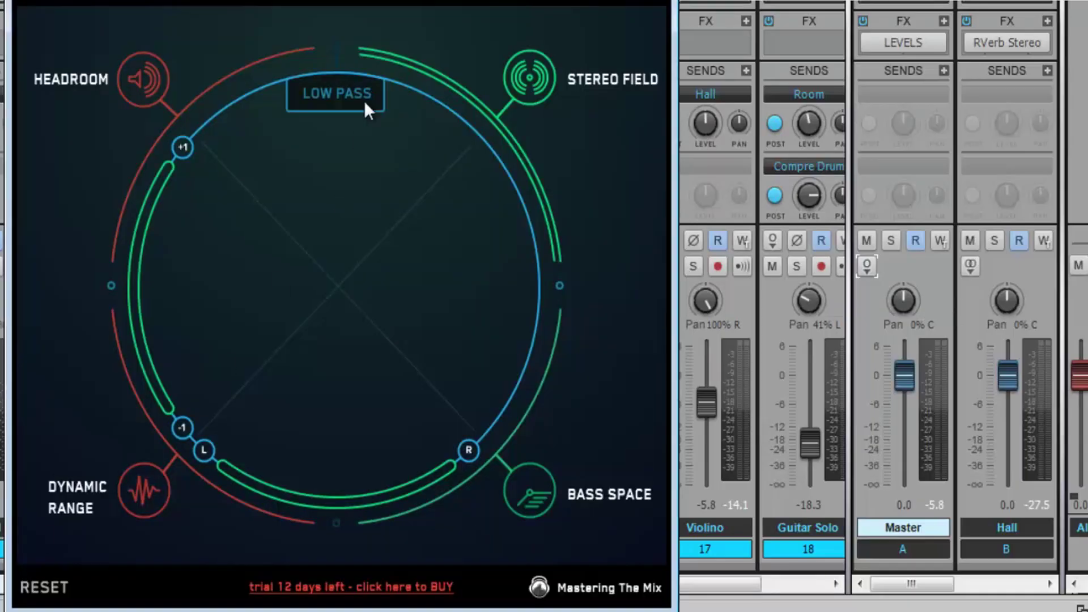
key(space)
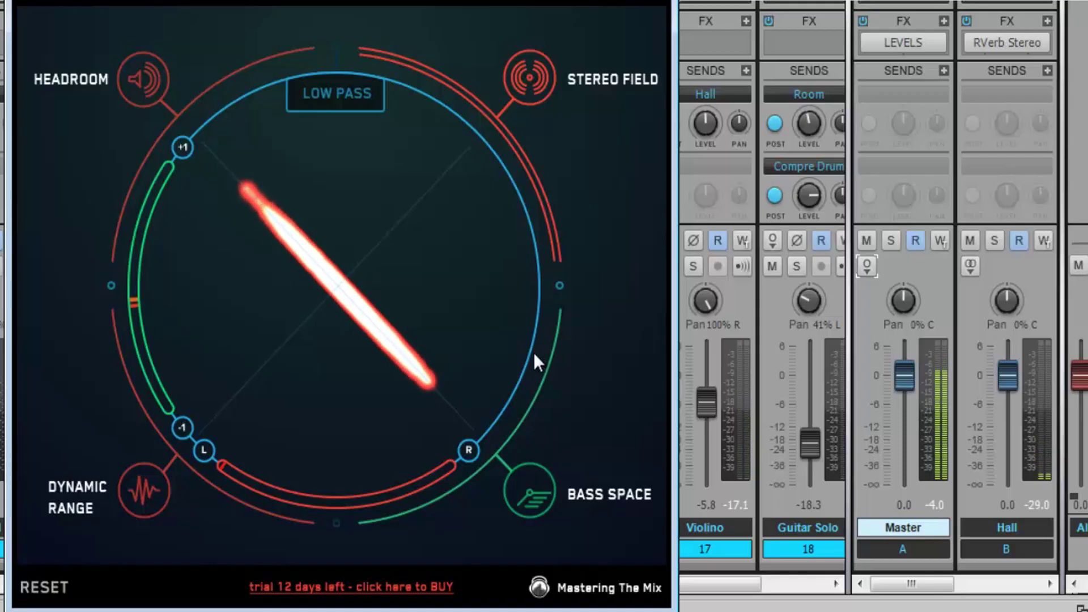
key(space)
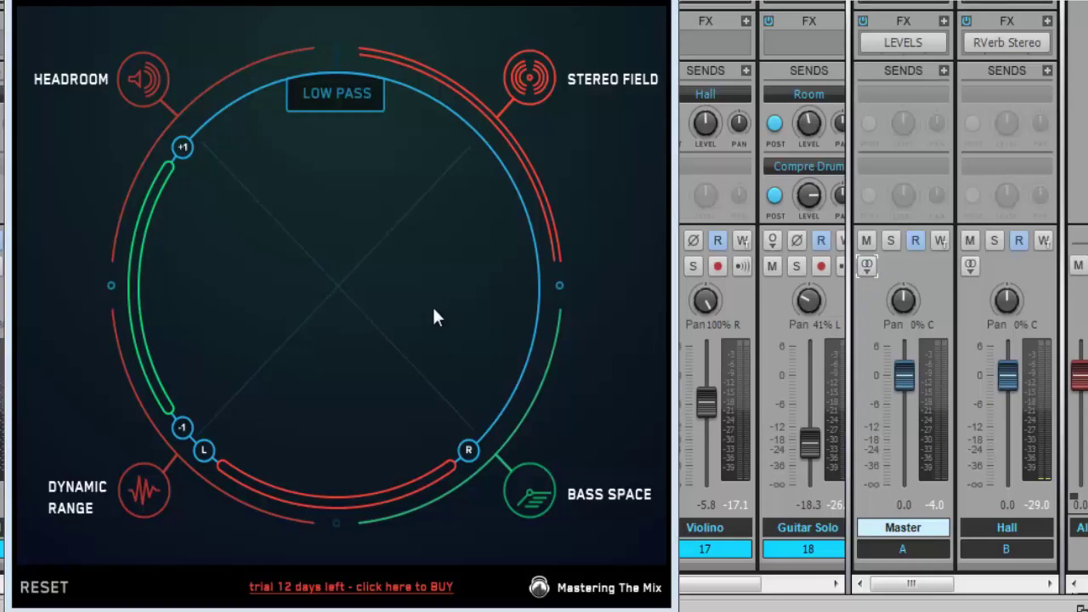
- Reset the LEVELS readings and replay the passage in stereo to examine the stereo field and correlation
click(50, 589)
key(space)
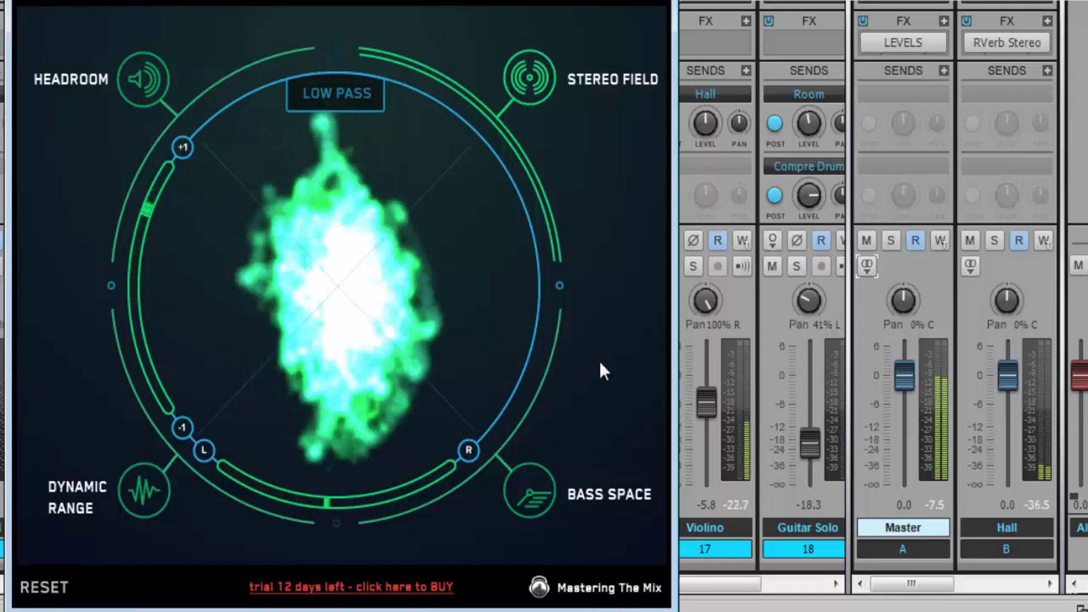
mouse_move(702, 342)
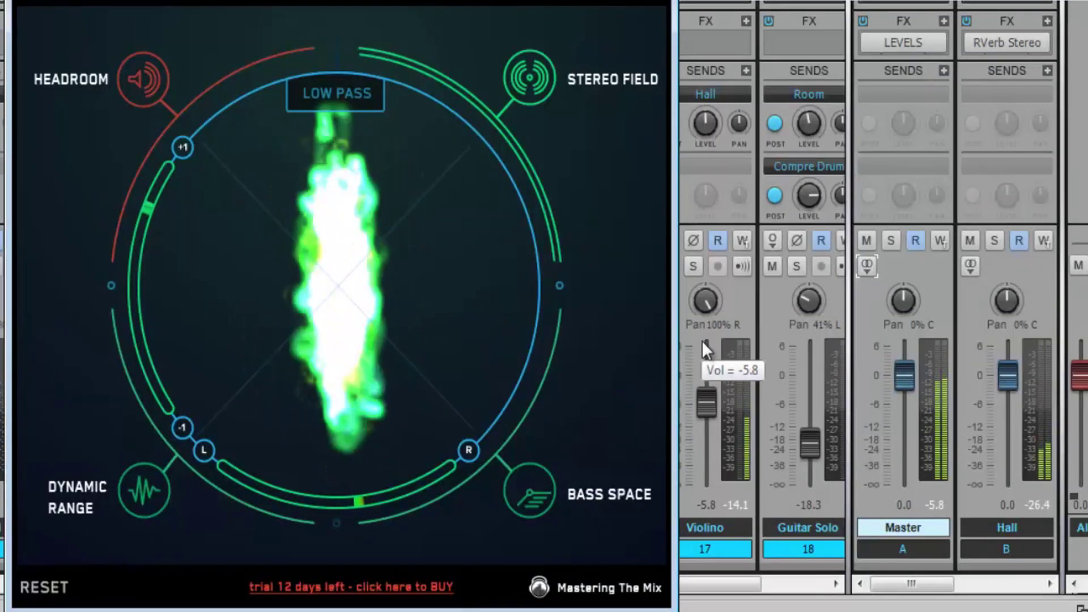
key(space)
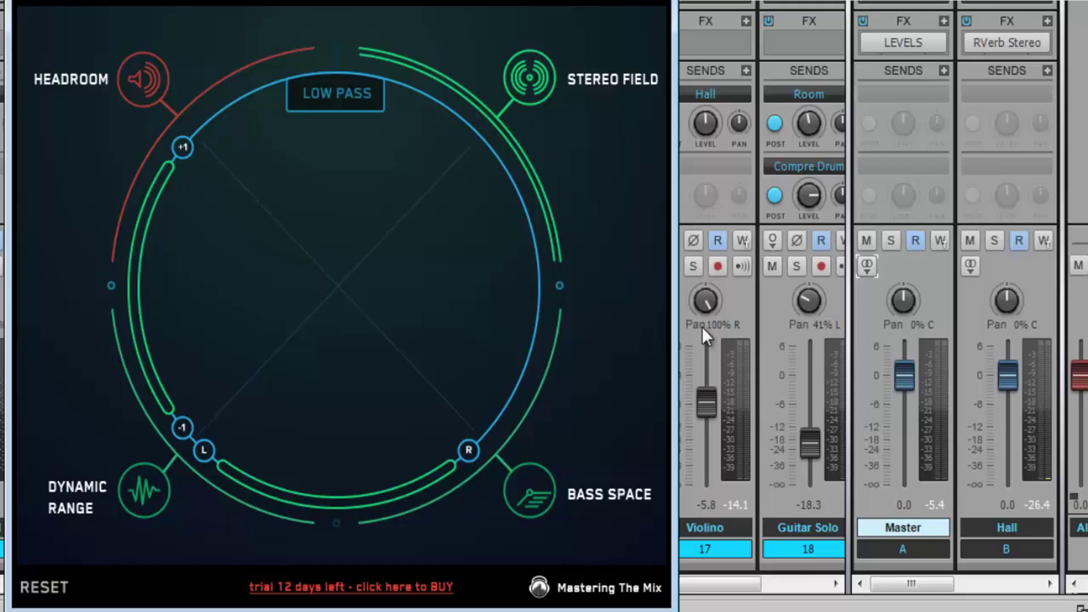
key(space)
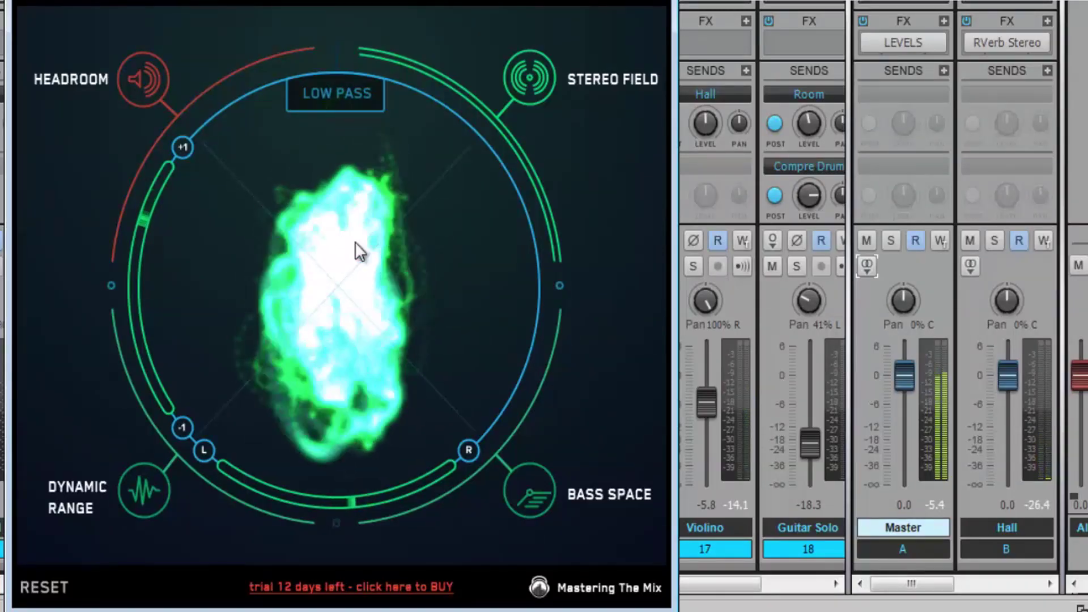
key(space)
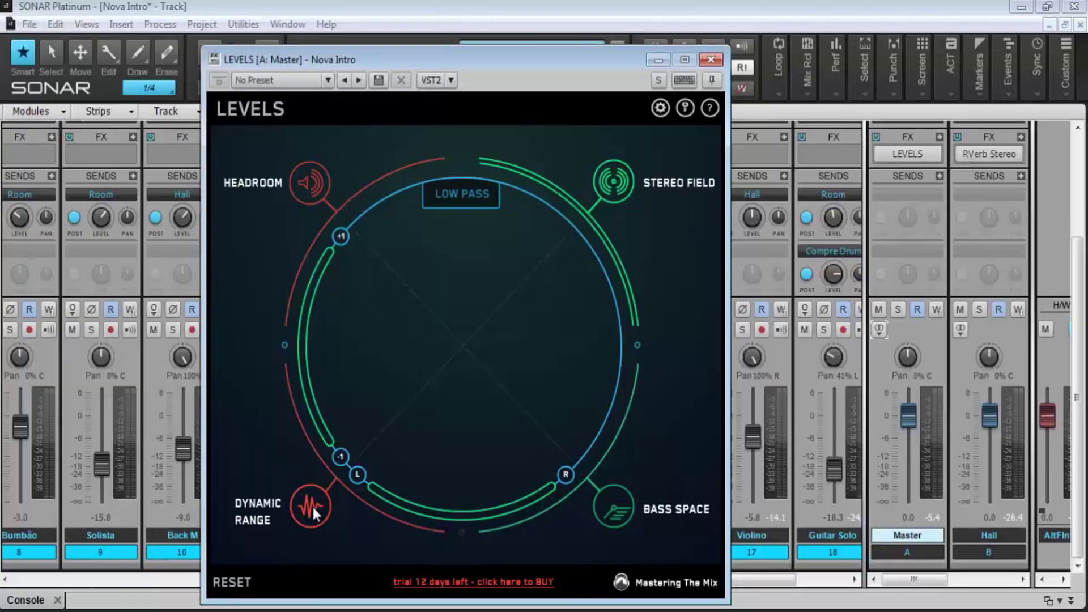
- Switch LEVELS to Dynamic Range, then clear the console and meter away to examine the Percussão I waveform at the intro
click(312, 504)
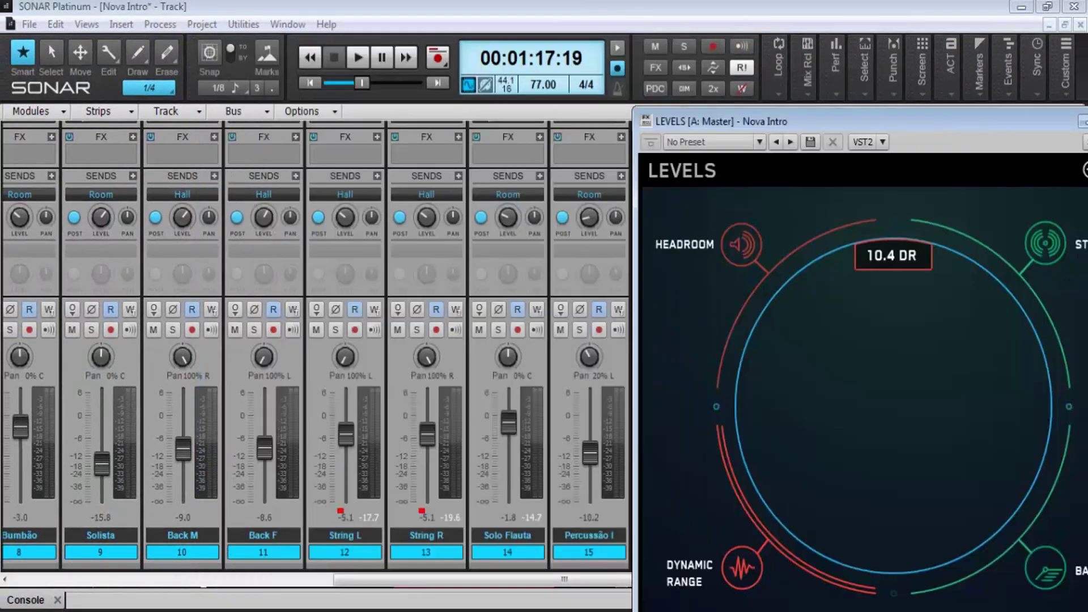
double_click(180, 599)
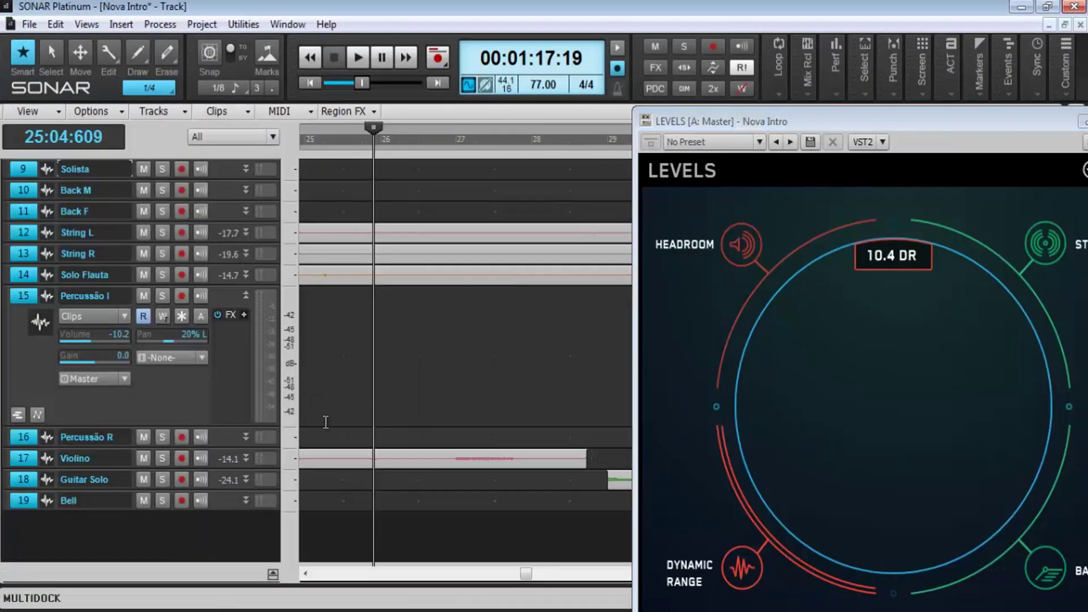
double_click(916, 123)
drag(524, 574, 325, 573)
drag(293, 333, 287, 420)
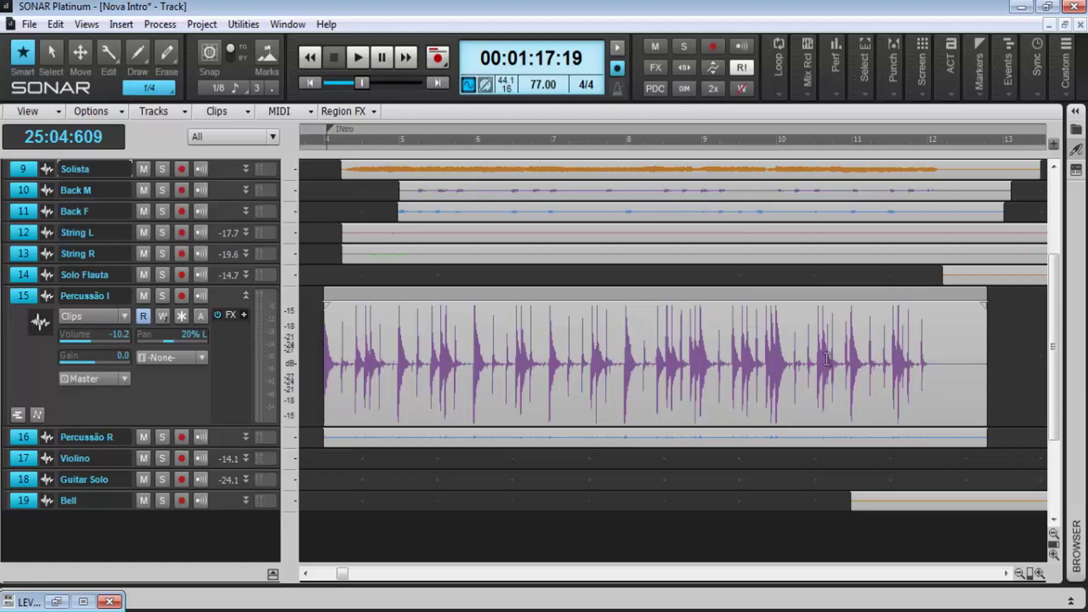
- Restore LEVELS and play the passage to read the mix's dynamic range
click(64, 598)
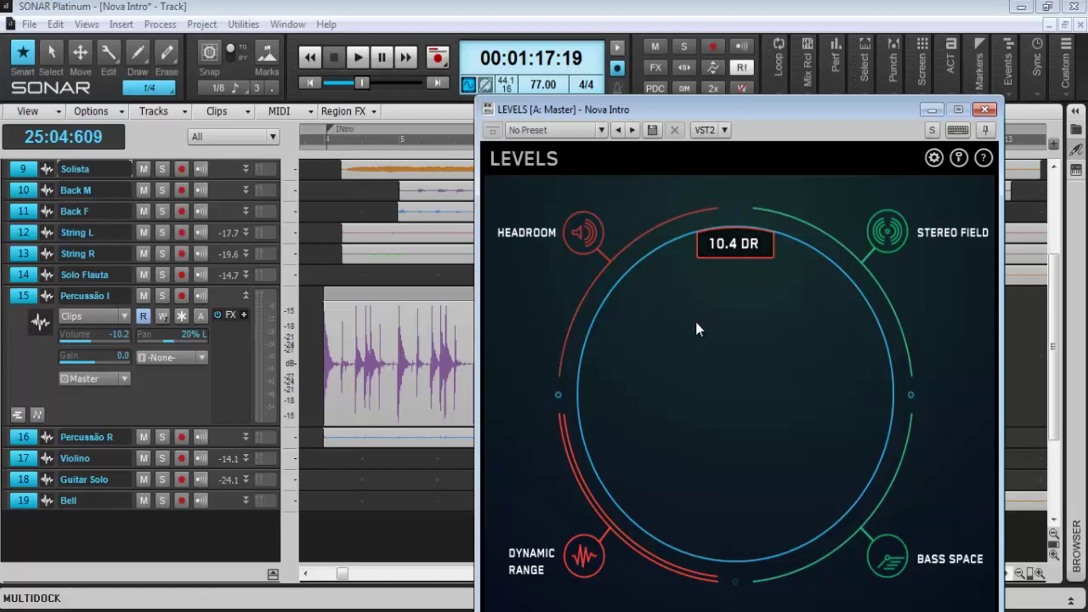
key(space)
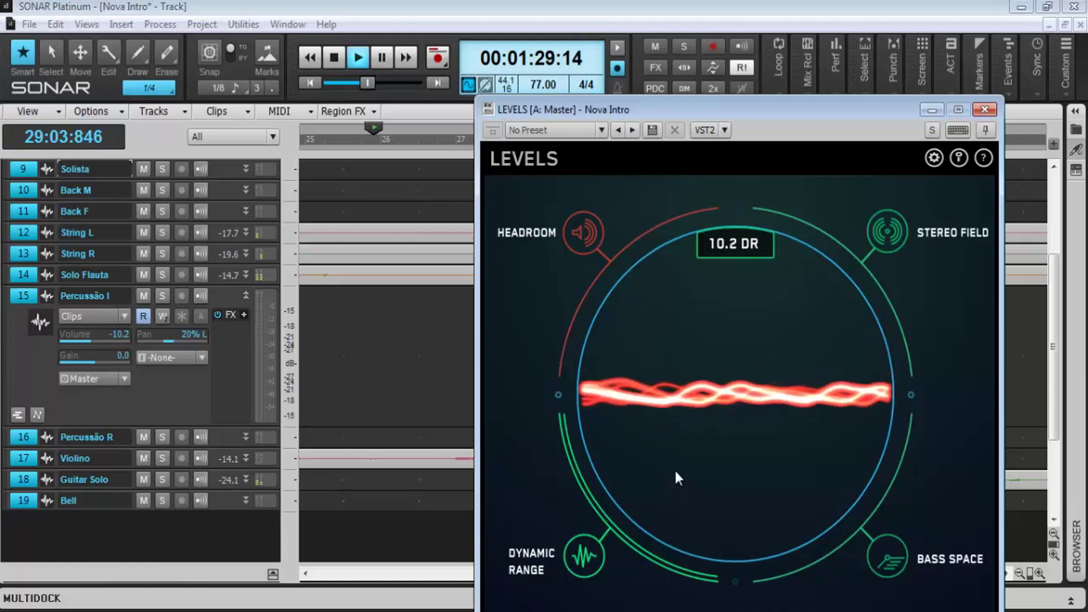
key(space)
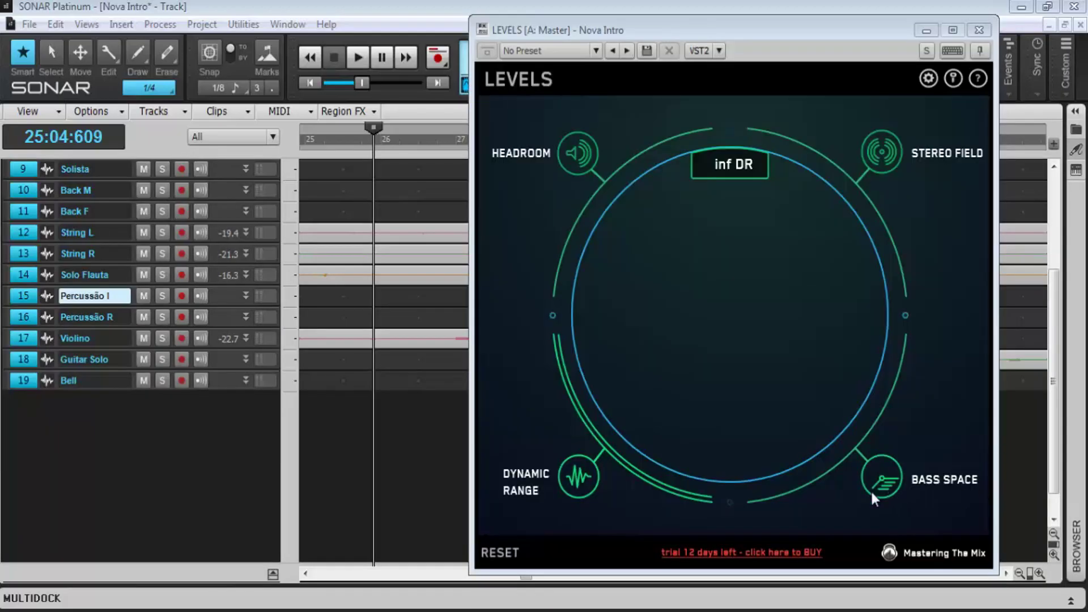
- Switch LEVELS to Bass Space and mute the Bateria and Contra baixo tracks
click(886, 484)
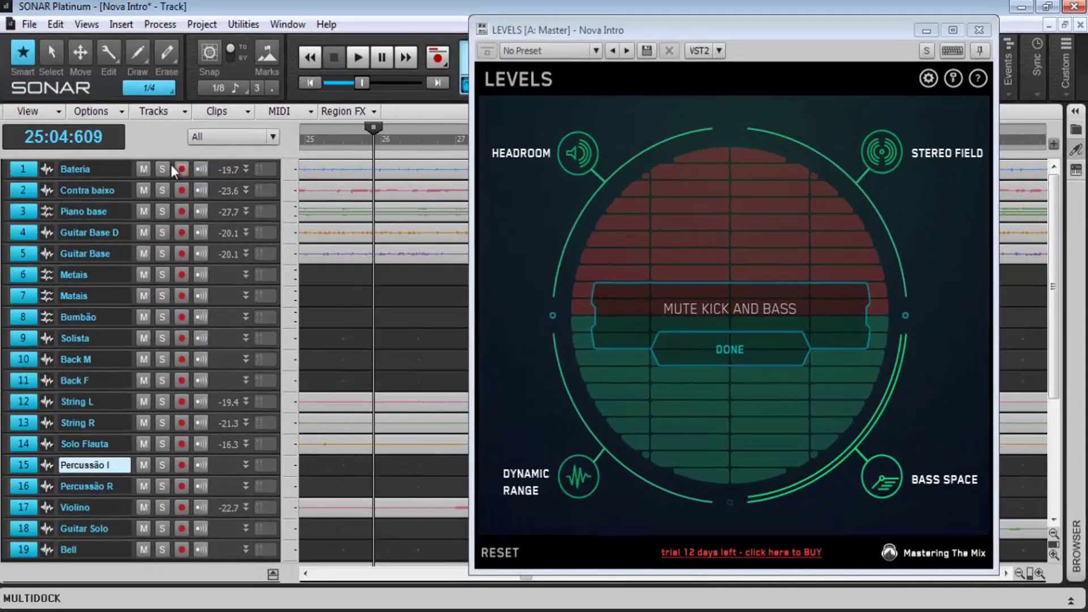
click(143, 169)
click(144, 190)
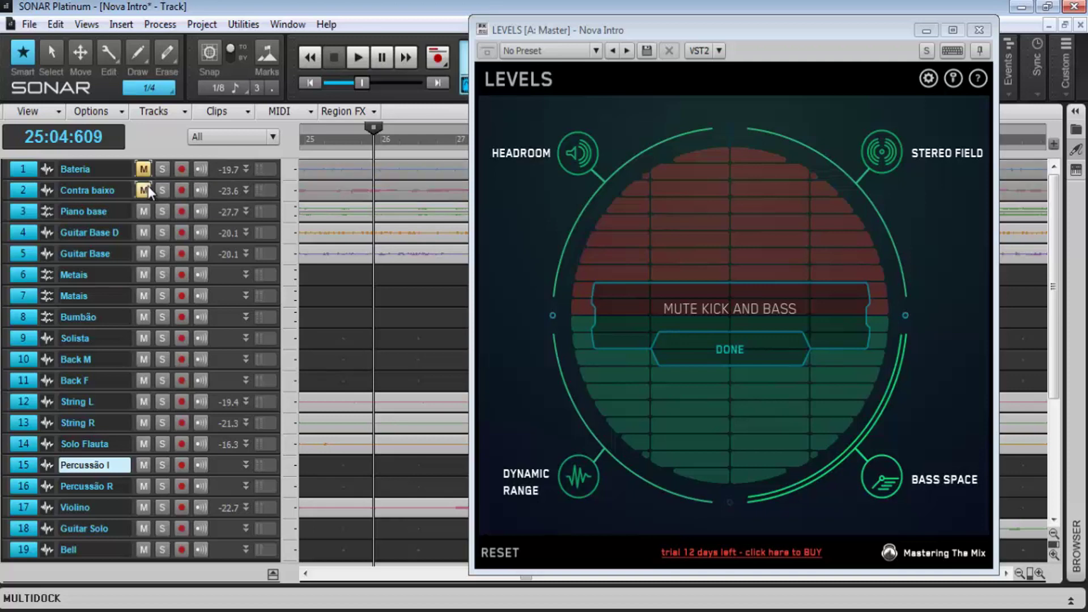
- Confirm that kick and bass are muted and play the passage to check the low-frequency bands
click(728, 316)
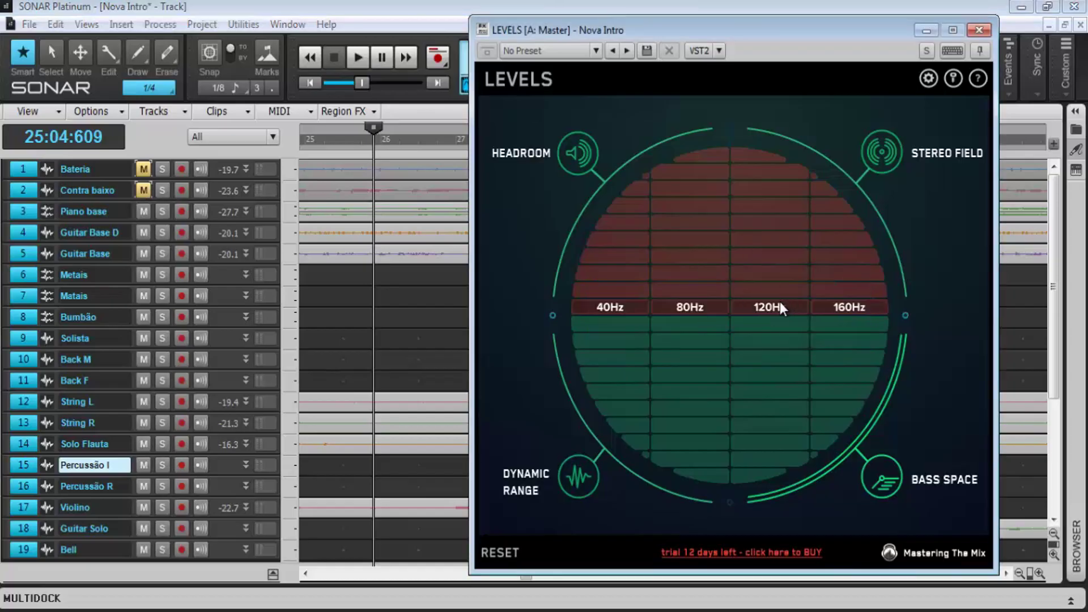
key(space)
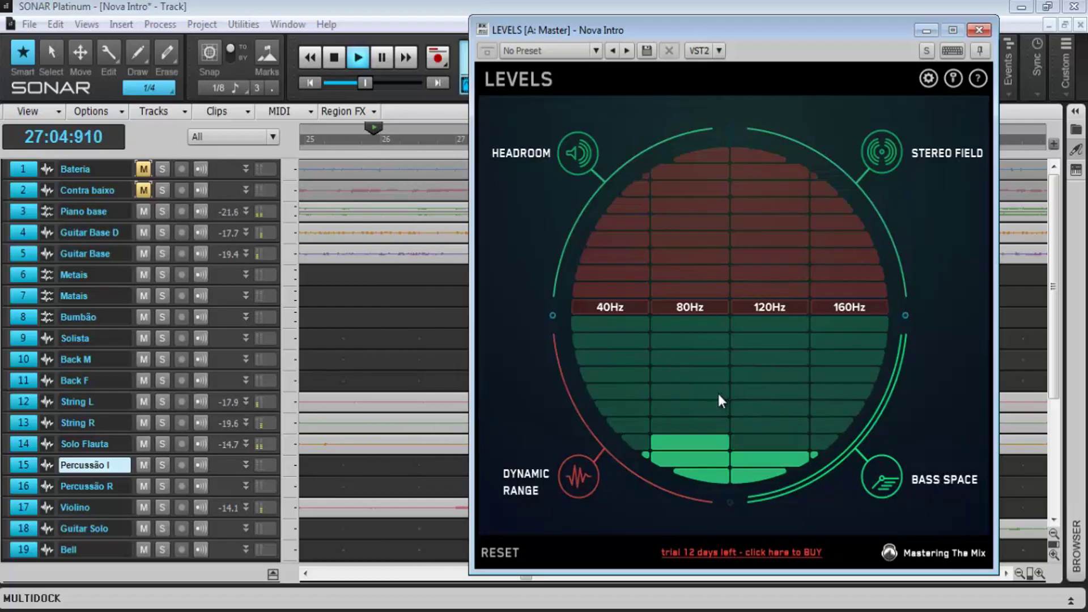
key(space)
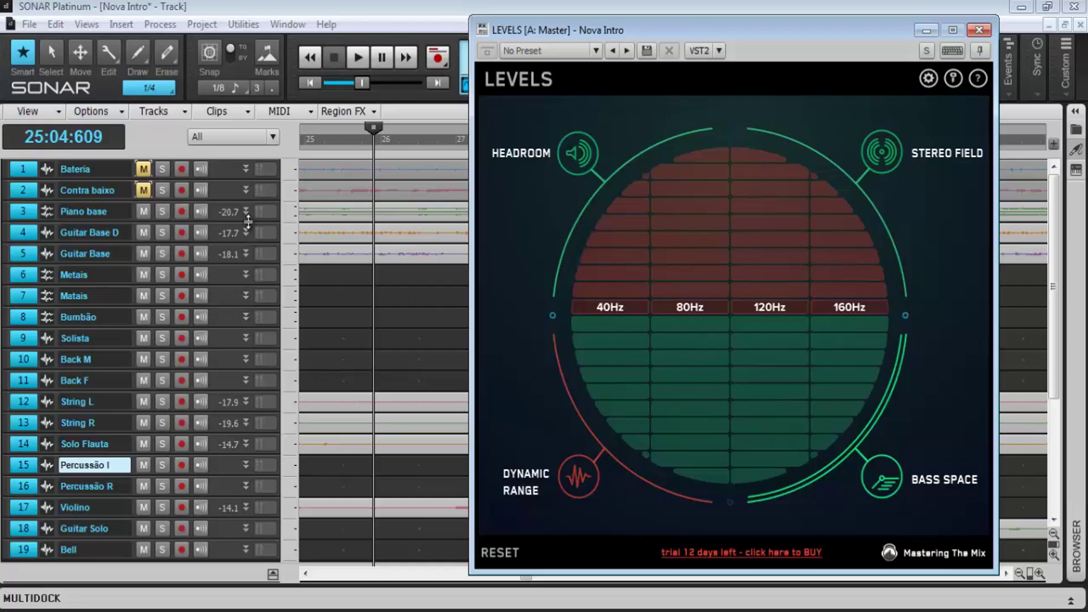
- Expand the Piano base track and insert the REQ 2 Stereo equalizer in its effects rack
drag(248, 226, 222, 355)
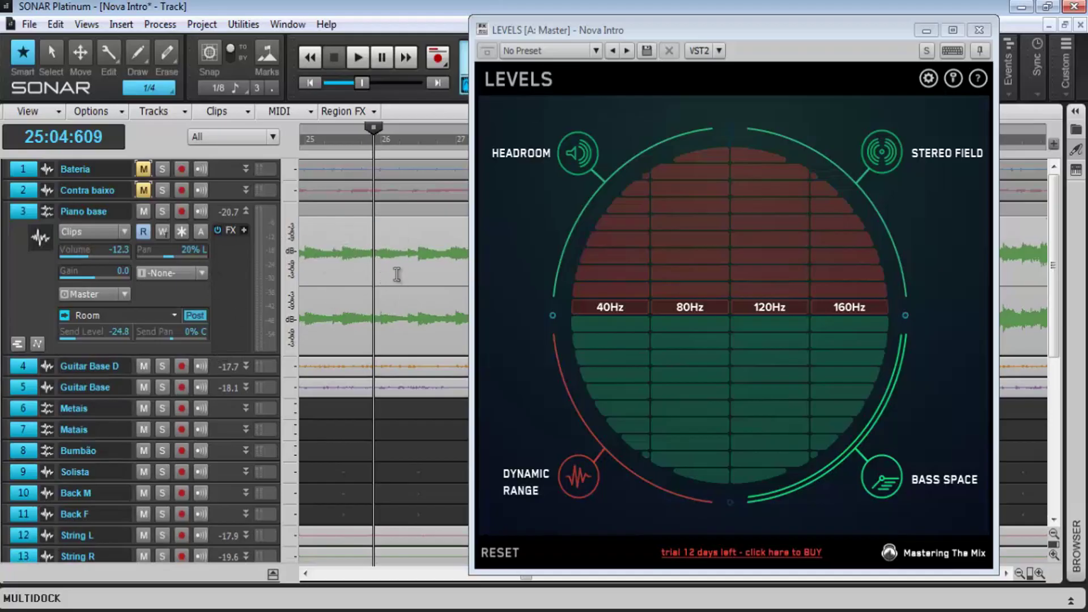
right_click(220, 273)
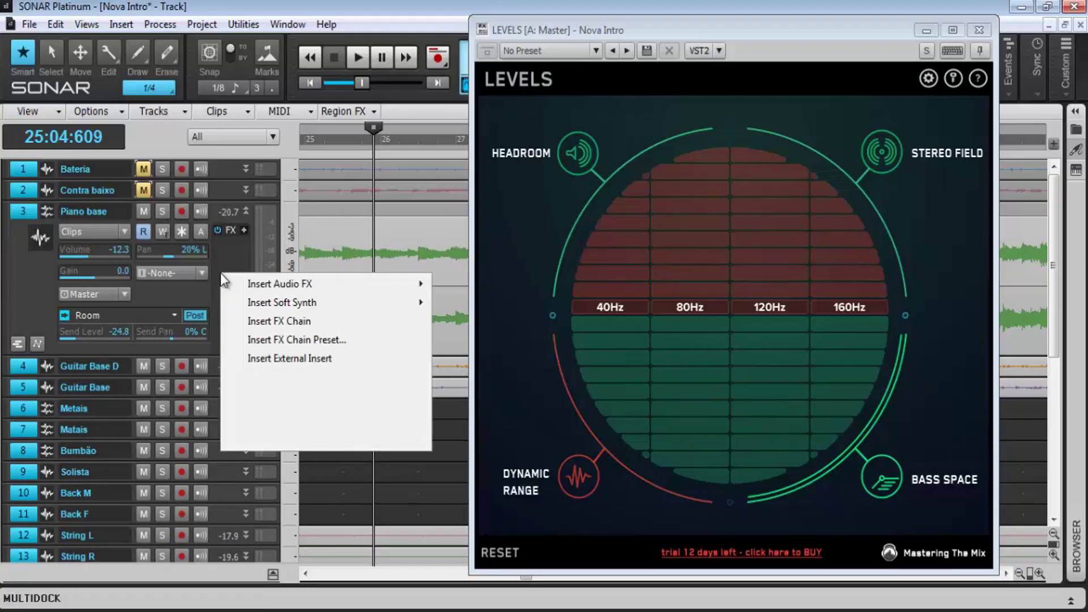
mouse_move(271, 283)
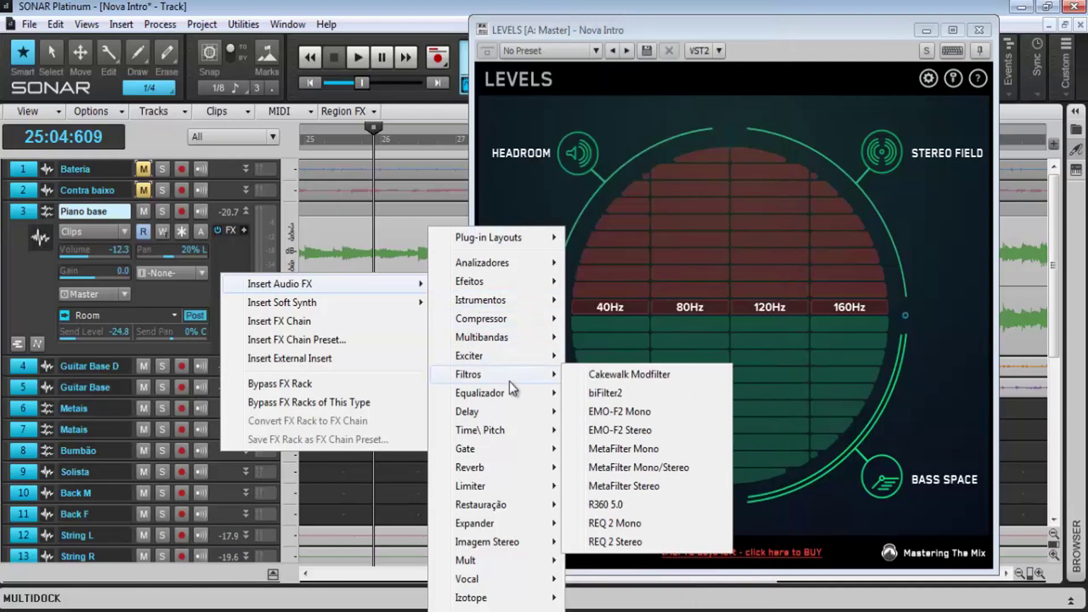
mouse_move(515, 394)
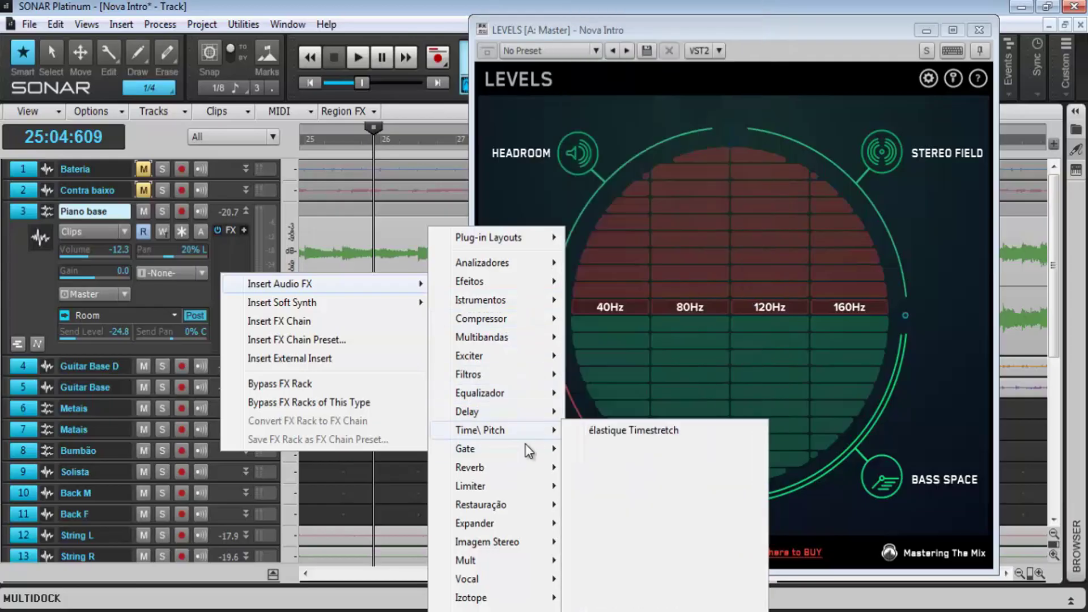
mouse_move(501, 376)
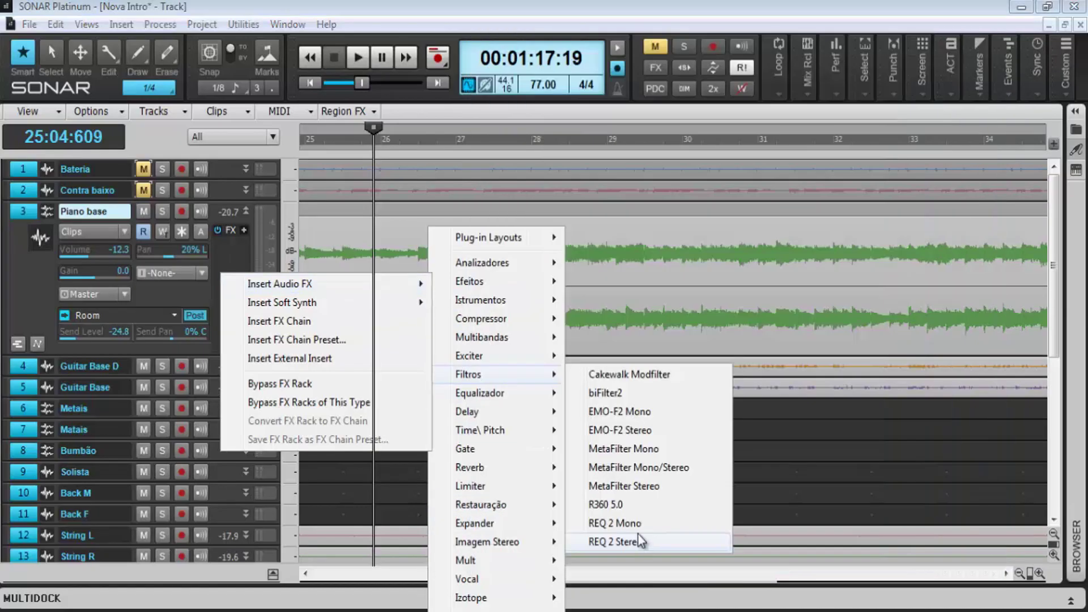
click(615, 541)
- Set the equalizer's first band to a high-pass filter at 116 Hz with Q 1.41 and close the equalizer
click(550, 251)
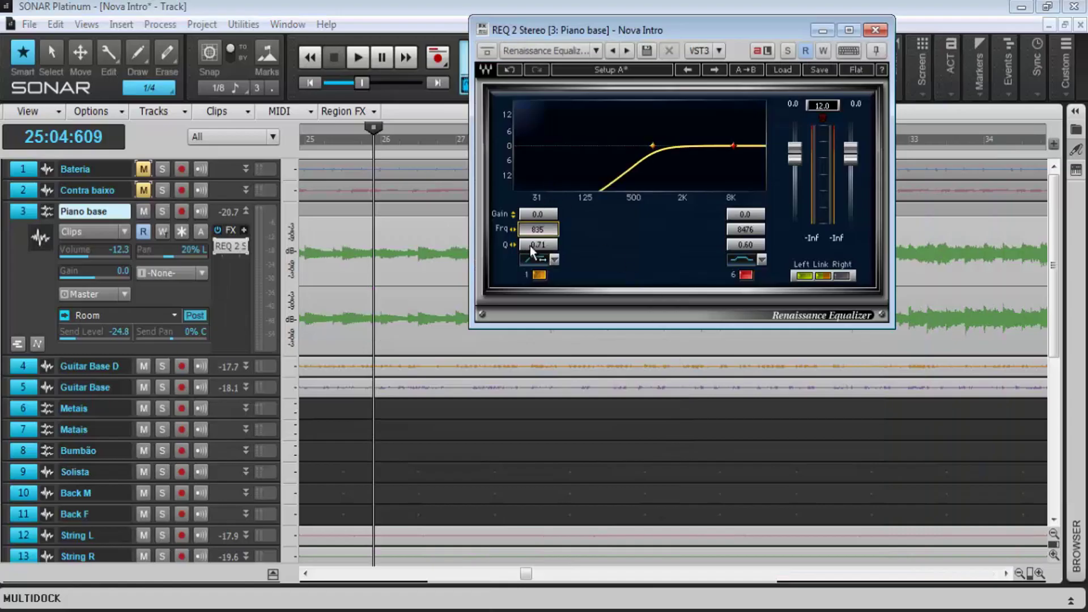
drag(530, 246, 631, 247)
drag(540, 228, 491, 228)
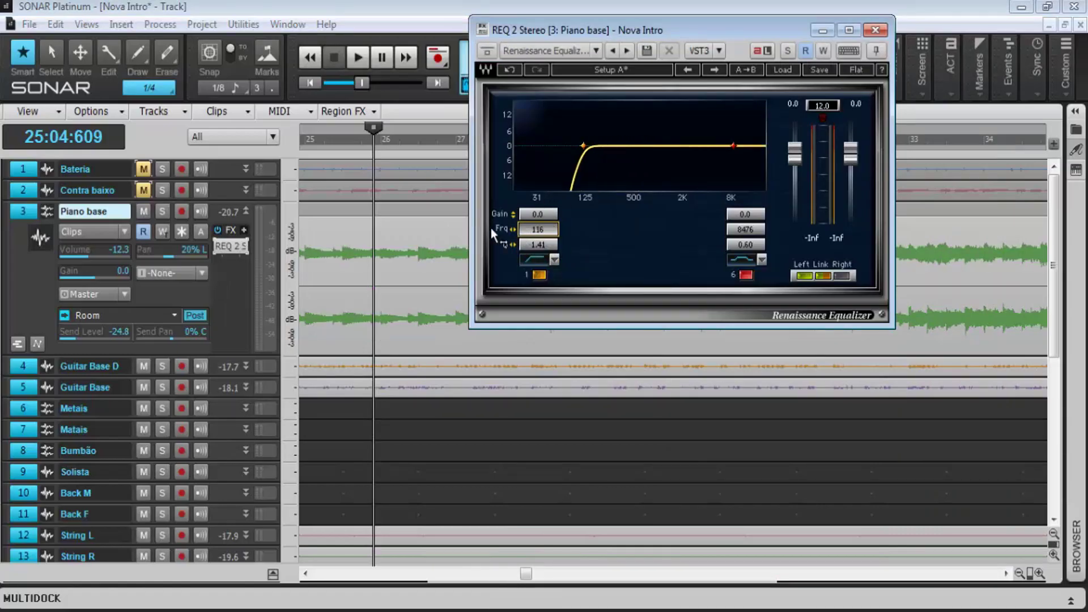
click(875, 29)
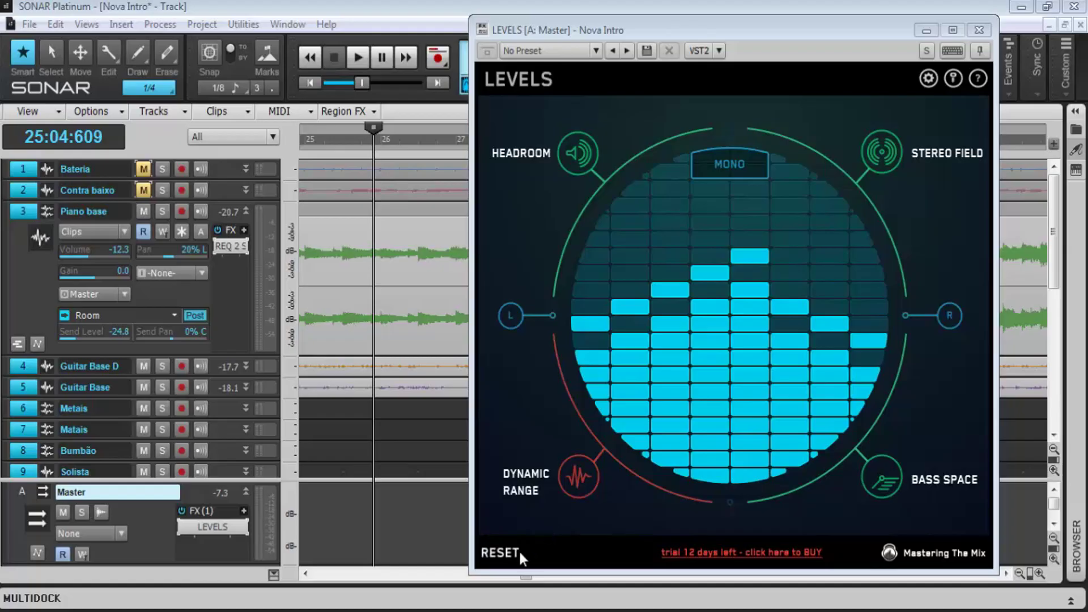
- Reset the LEVELS readings and replay the passage in Bass Space to check the filtered piano's low end
click(502, 552)
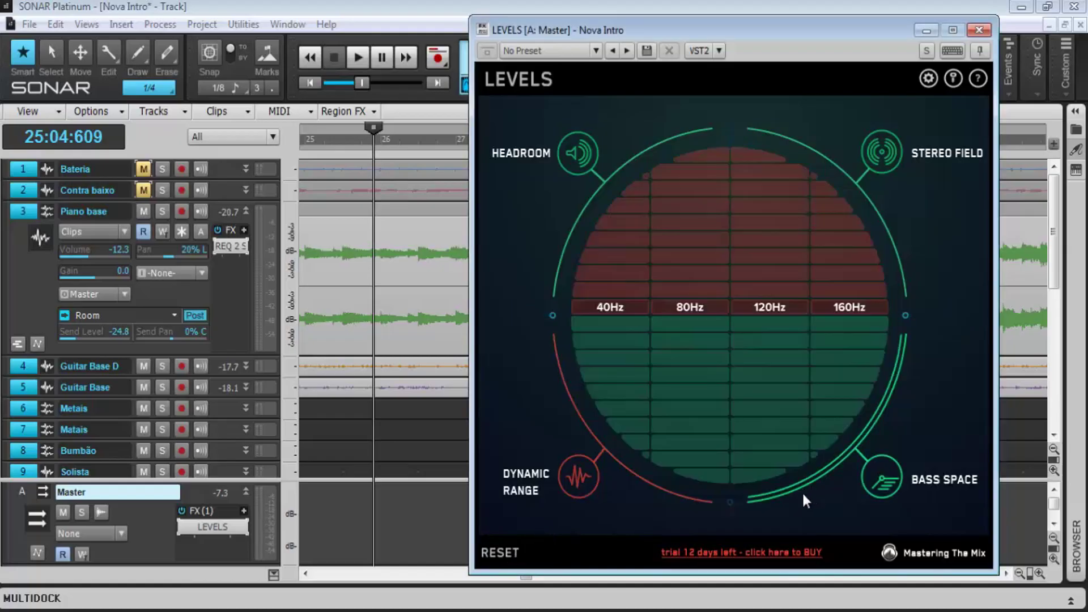
key(space)
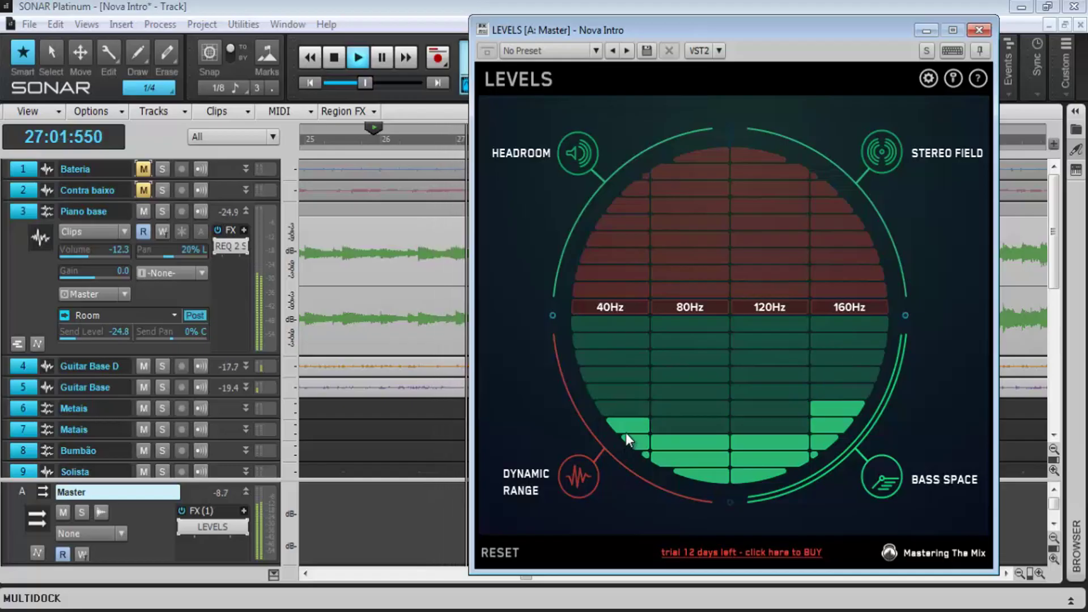
key(space)
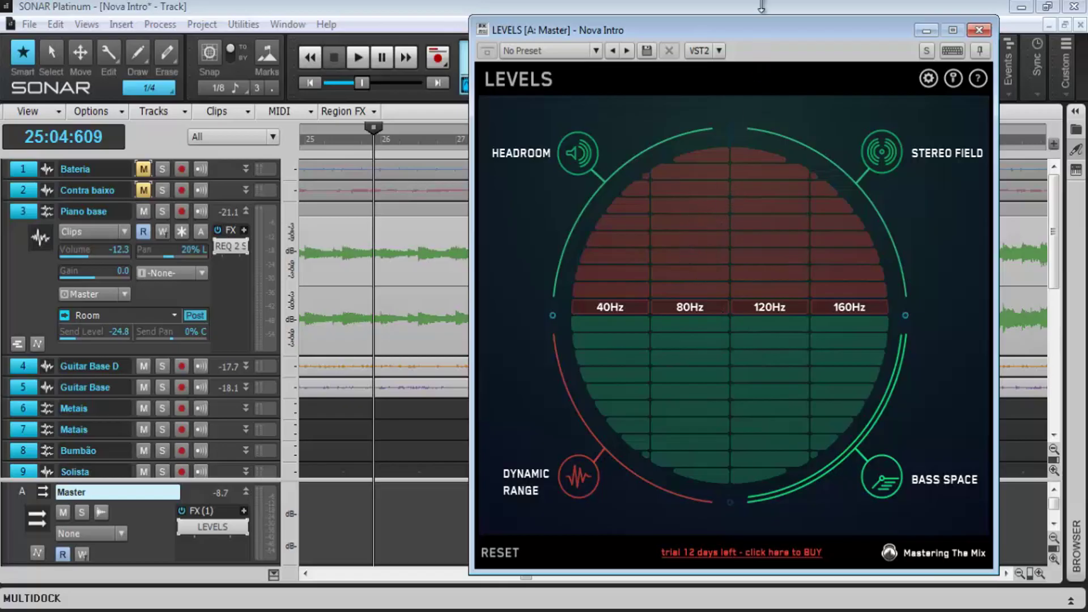
- Move LEVELS aside, set the playback position to 30:04:261 and play from there to check the Bass Space bands
drag(759, 29, 420, 76)
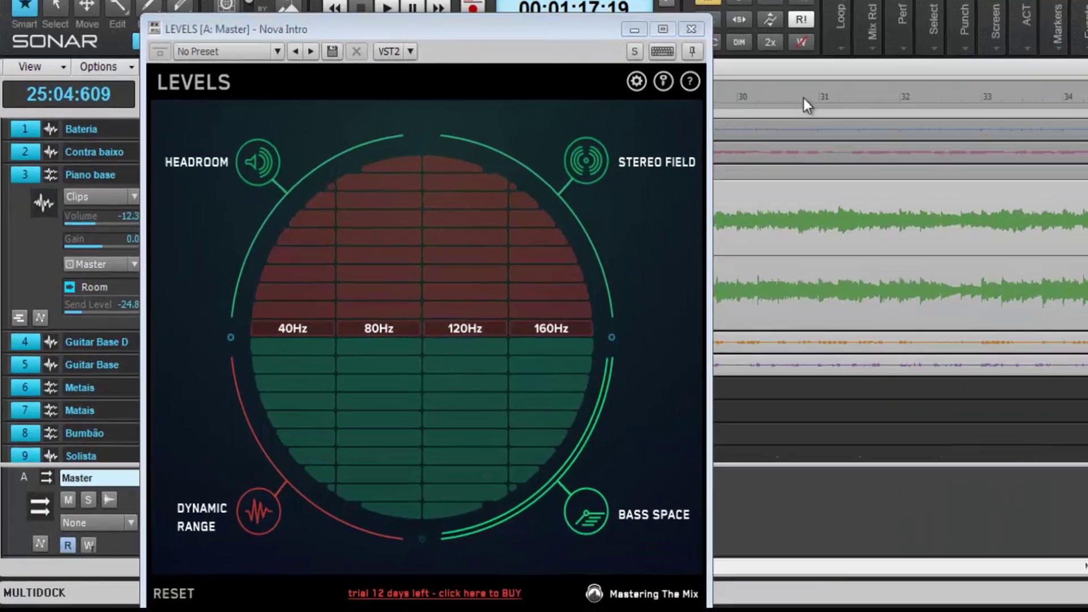
click(744, 140)
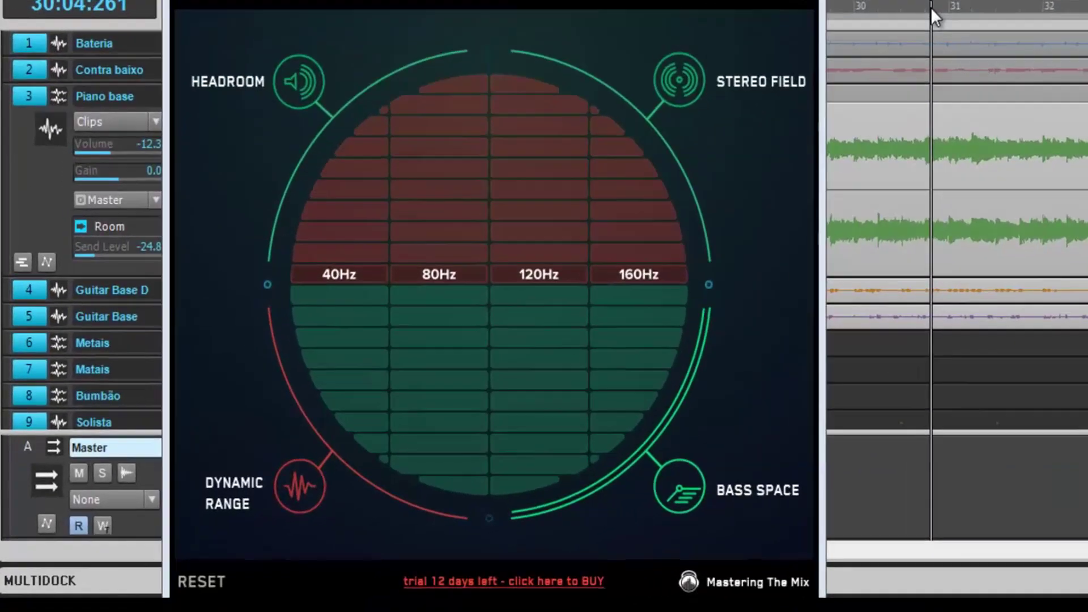
key(space)
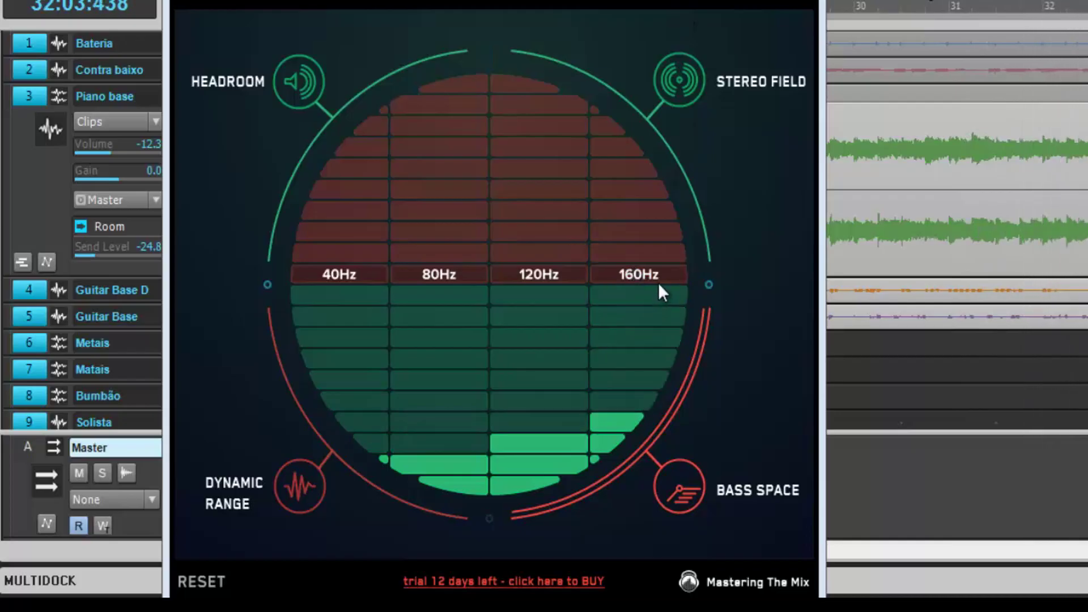
key(space)
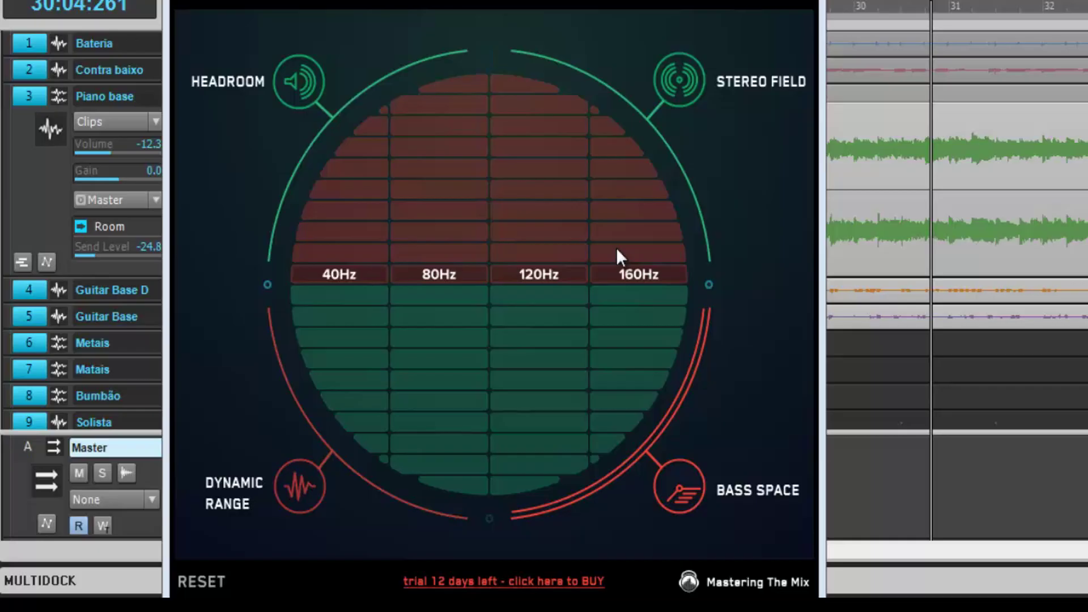
- Move LEVELS aside, unmute the Bateria and Contra baixo tracks, and play the passage to check the Bass Space bands
drag(493, 0, 753, 1)
click(177, 42)
click(179, 67)
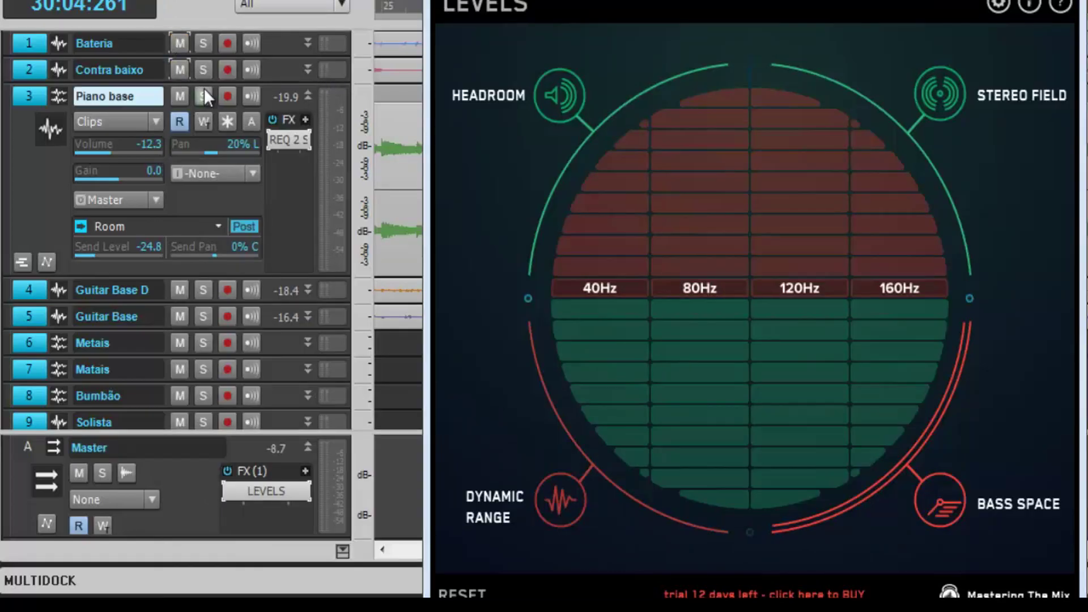
key(space)
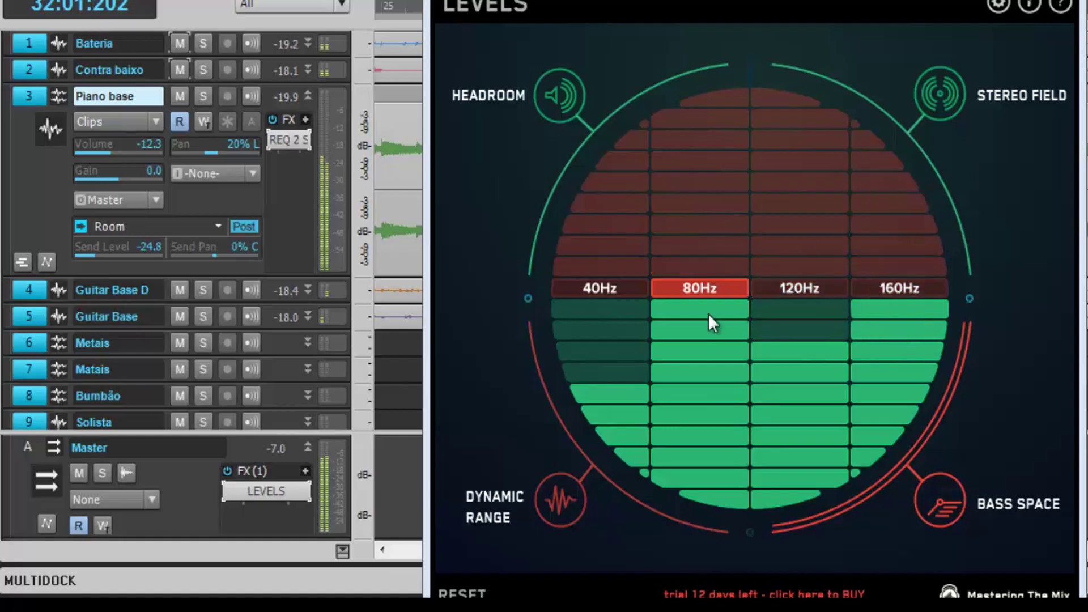
key(space)
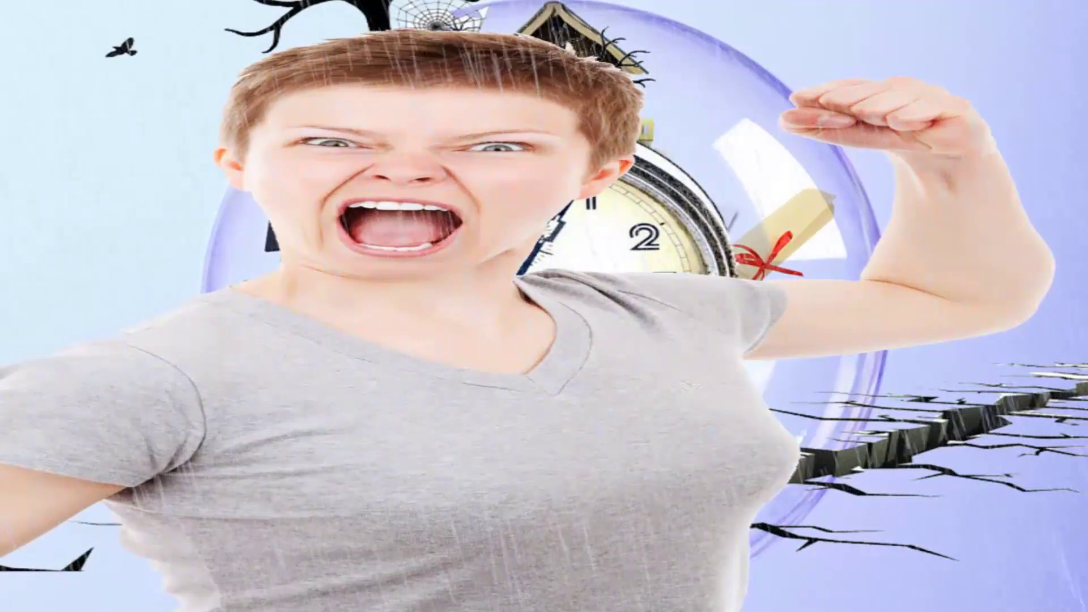
- On a blank drawing canvas, sketch a long horizontal limit line and a jagged, flat-topped waveform peak reaching up to it
drag(290, 373, 296, 342)
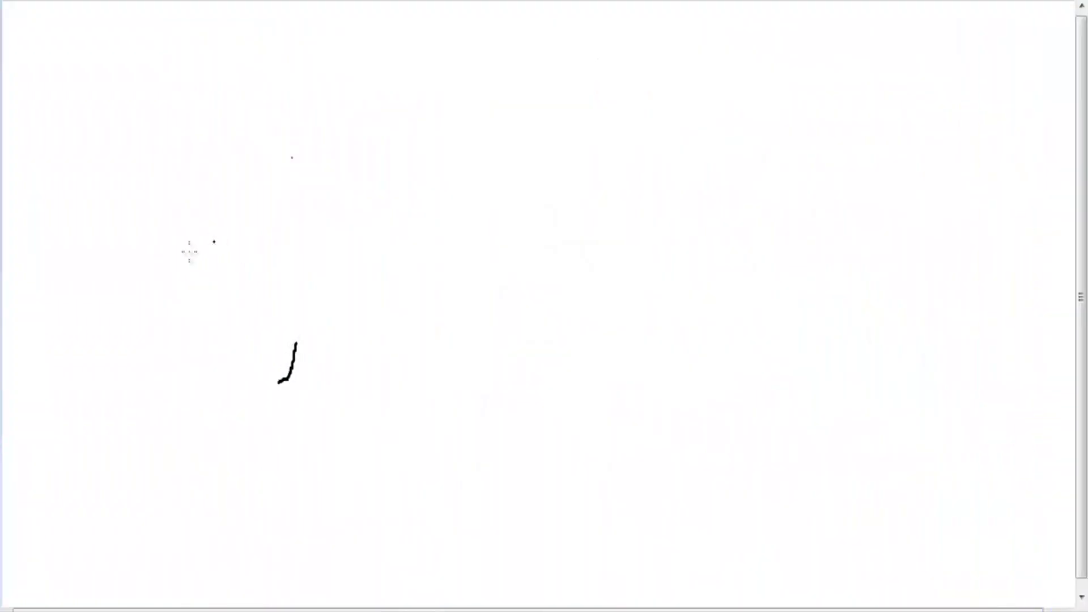
drag(186, 265, 732, 246)
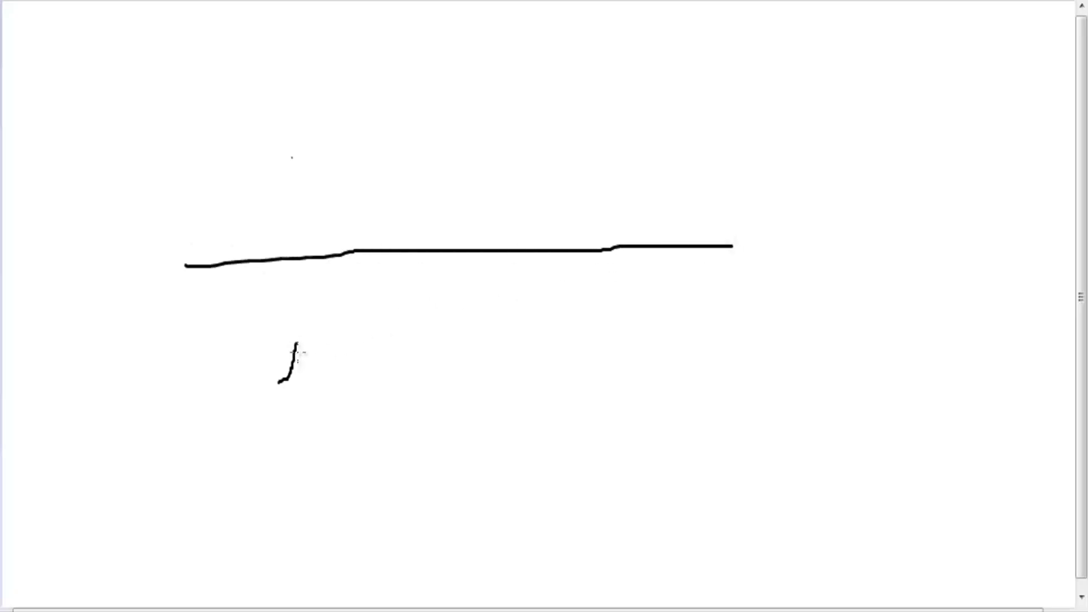
mouse_move(296, 344)
mouse_down()
mouse_move(309, 260)
mouse_move(364, 259)
mouse_move(392, 409)
mouse_up()
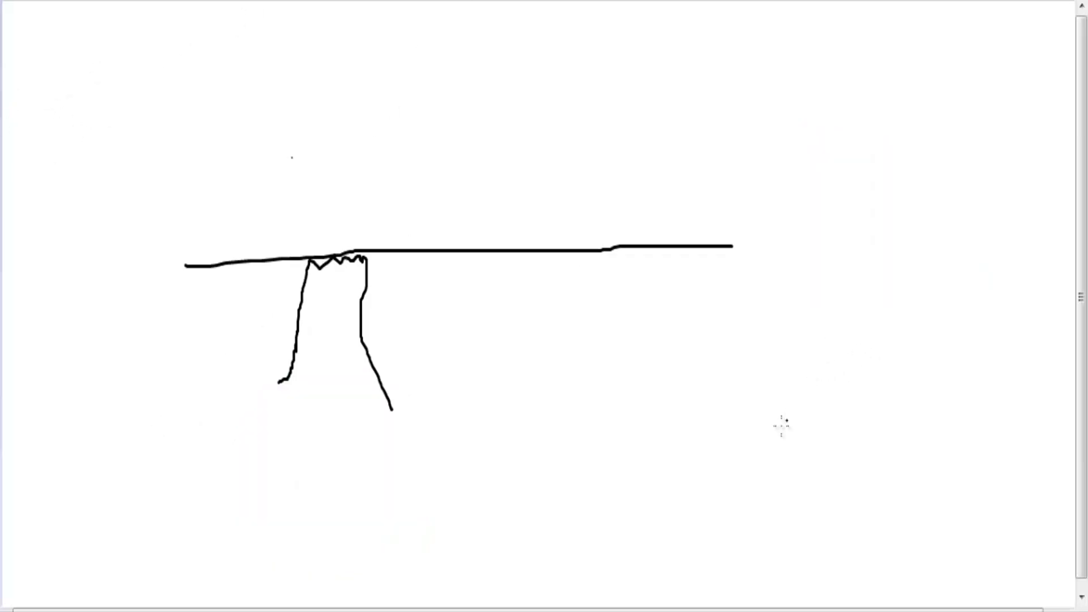
- Sketch a second, lower jagged peak beyond the limit line's far end and trace a rounded curve over its crest
mouse_move(814, 428)
mouse_down()
mouse_move(838, 356)
mouse_move(887, 340)
mouse_move(928, 353)
mouse_move(928, 399)
mouse_move(945, 438)
mouse_up()
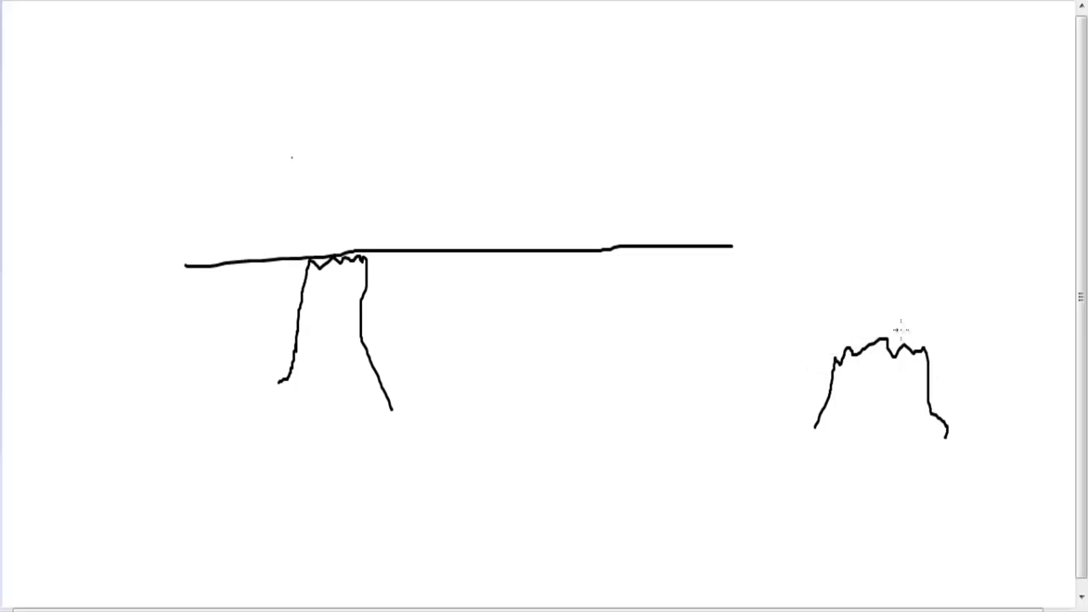
mouse_move(832, 363)
mouse_down()
mouse_move(853, 352)
mouse_move(823, 369)
mouse_move(902, 347)
mouse_up()
drag(899, 355, 932, 364)
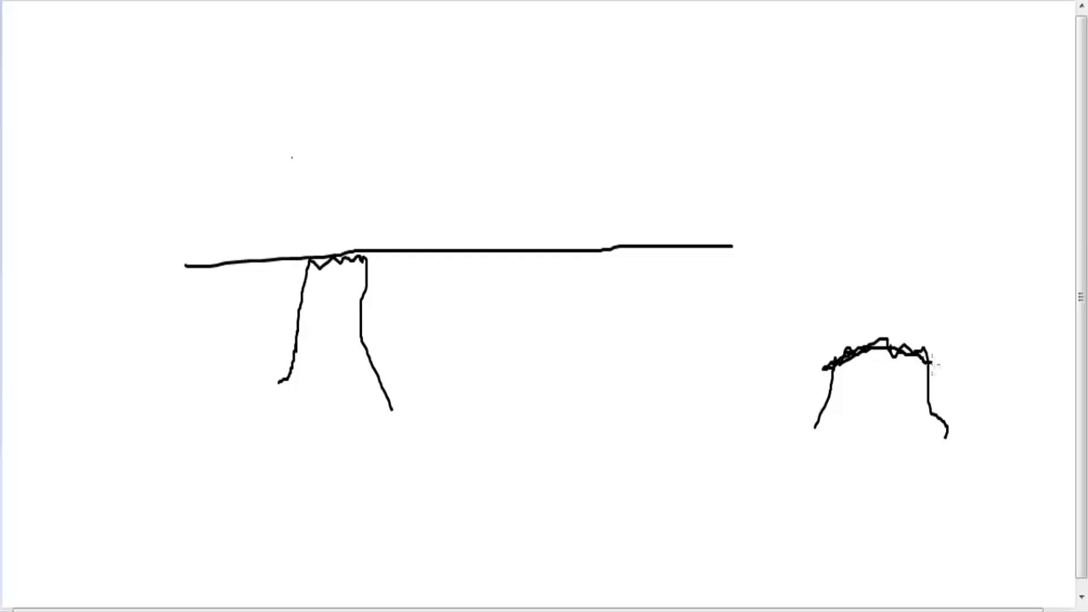